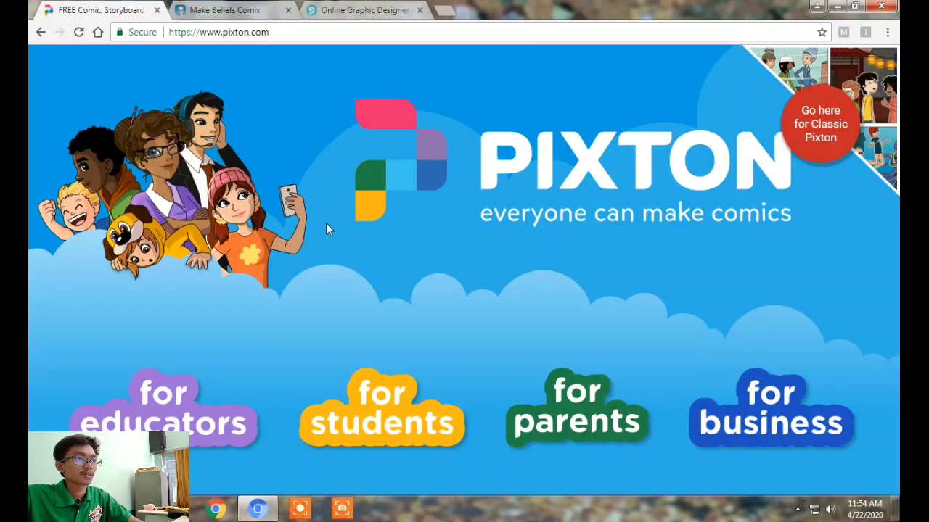
# Sign in to Pixton as a student working on my own, using the existing Google account.
pyautogui.click(401, 431)
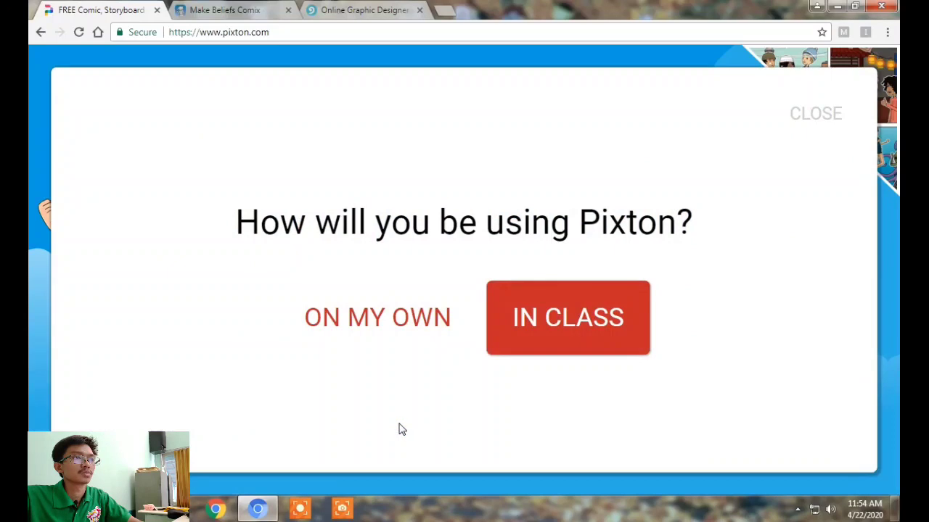
pyautogui.click(374, 320)
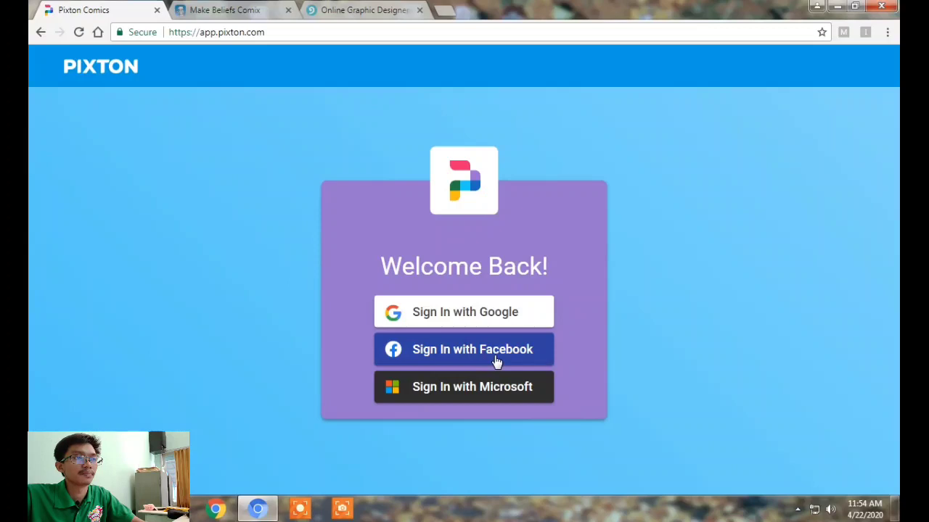
pyautogui.click(470, 312)
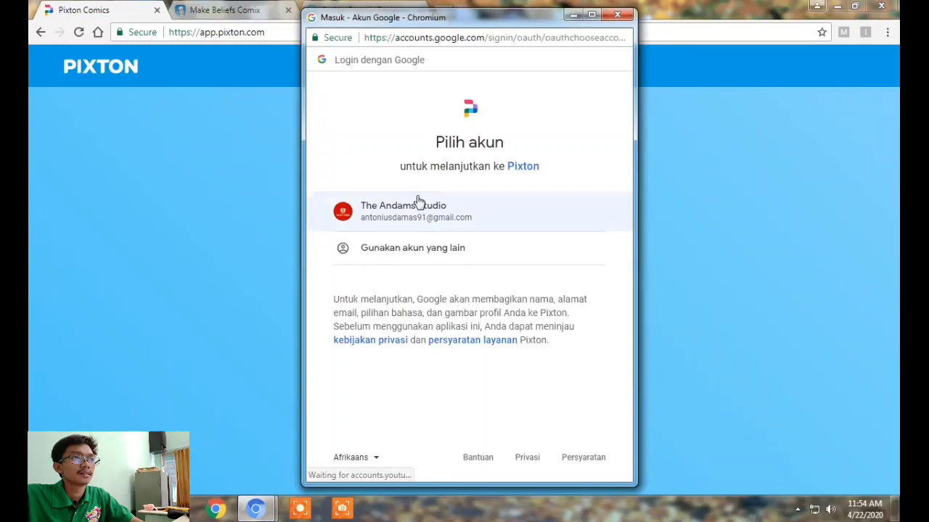
pyautogui.click(418, 207)
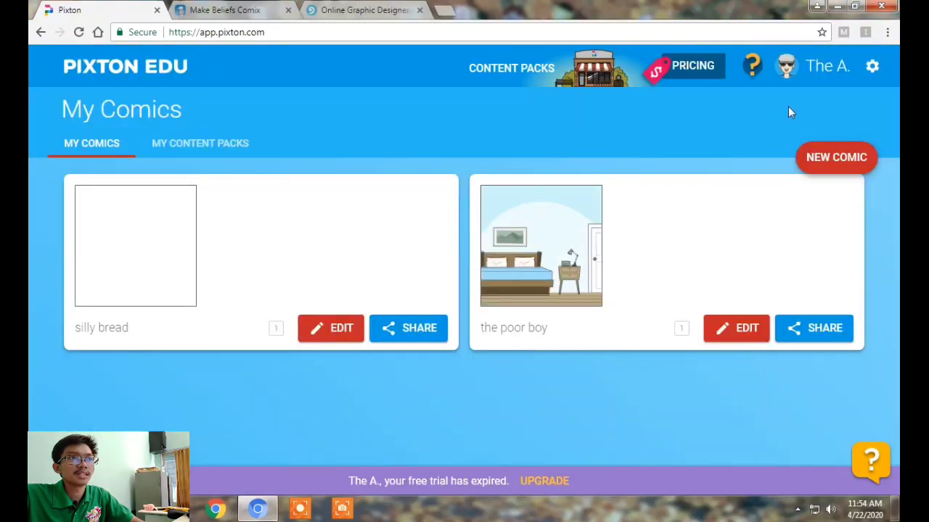
# Open the account's avatar for editing, return to the first design stage and choose the short-haired male base character.
pyautogui.click(787, 72)
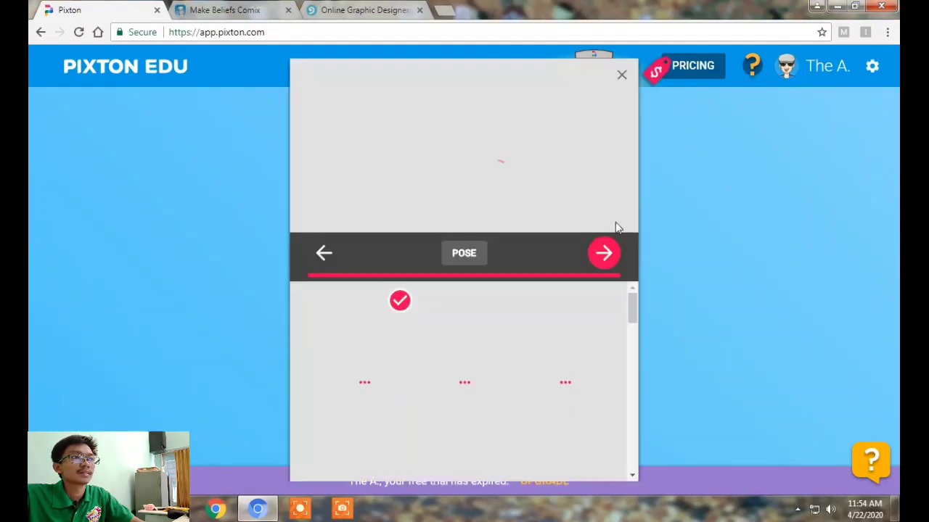
pyautogui.click(317, 254)
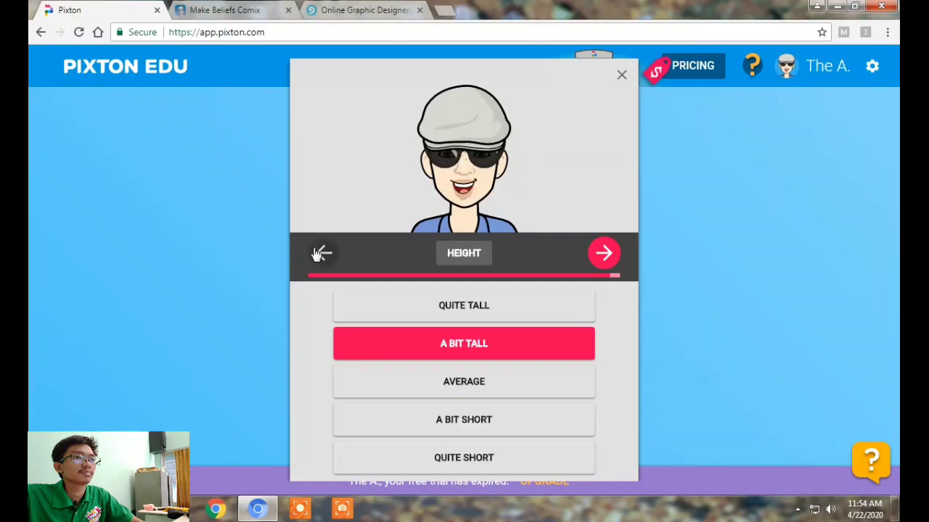
pyautogui.click(320, 253)
pyautogui.click(323, 253)
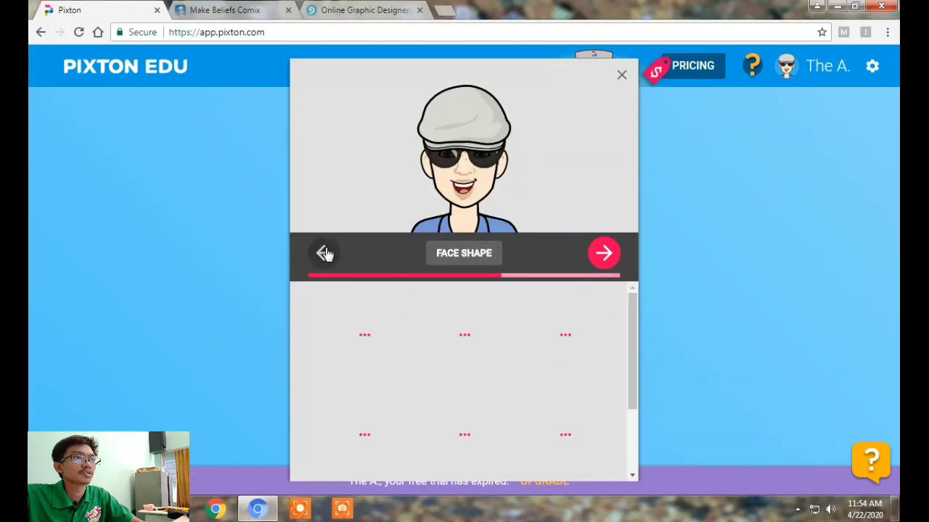
pyautogui.click(325, 253)
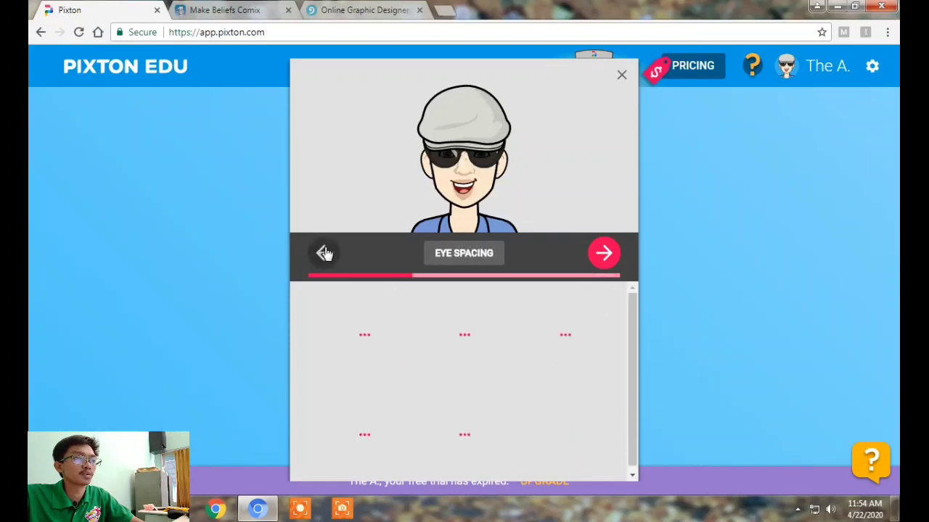
pyautogui.click(324, 253)
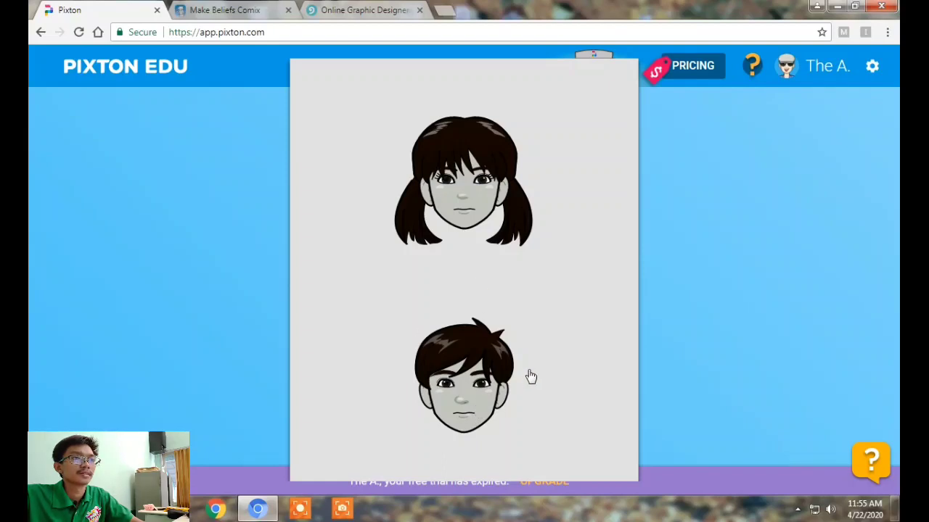
pyautogui.click(476, 368)
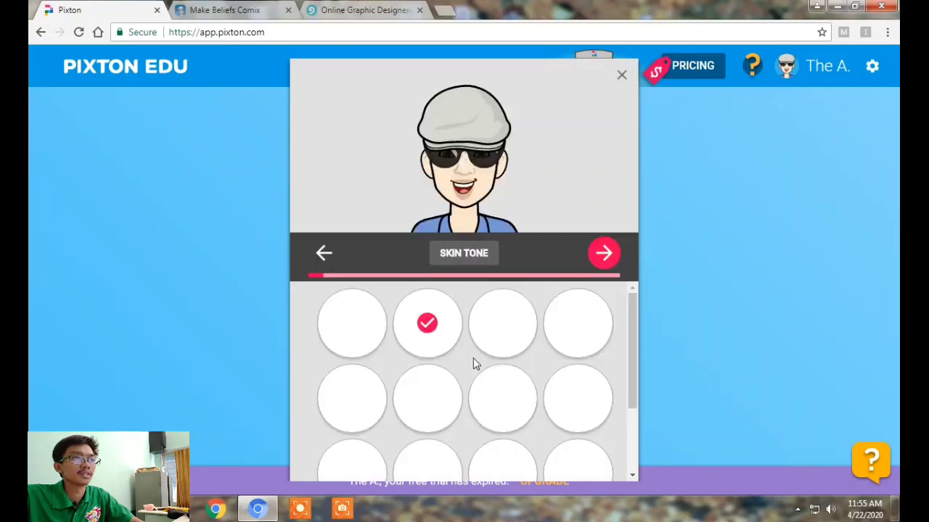
# Set the avatar's skin tone to the golden tan in the second row and continue to hair color.
pyautogui.scroll(-3, 475, 335)
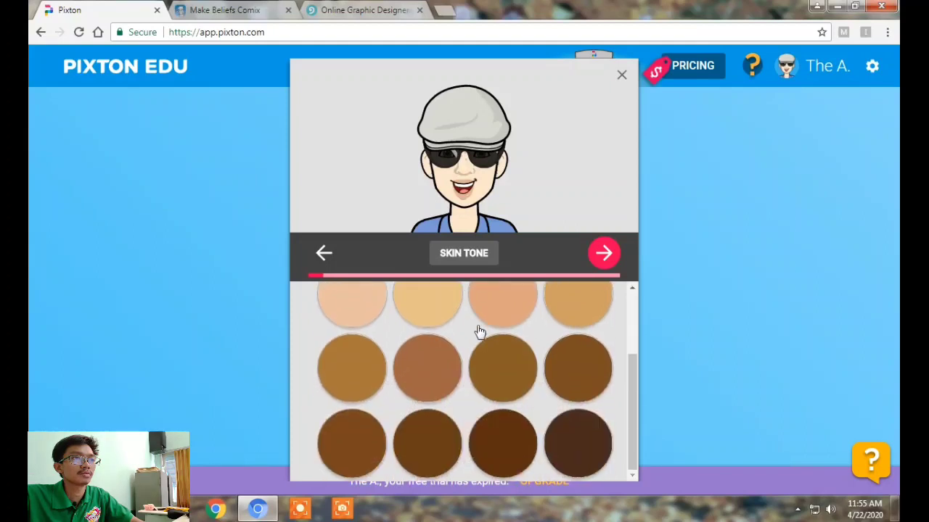
pyautogui.scroll(2, 485, 366)
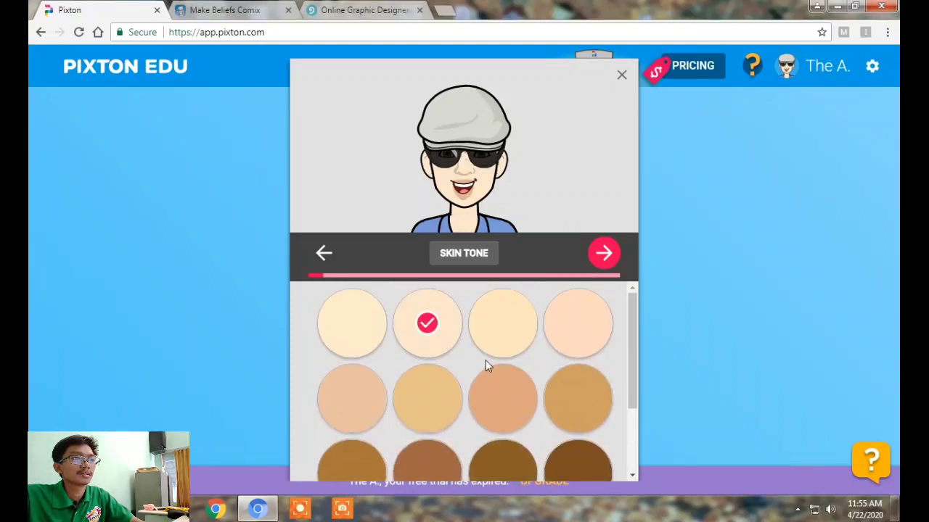
pyautogui.click(437, 395)
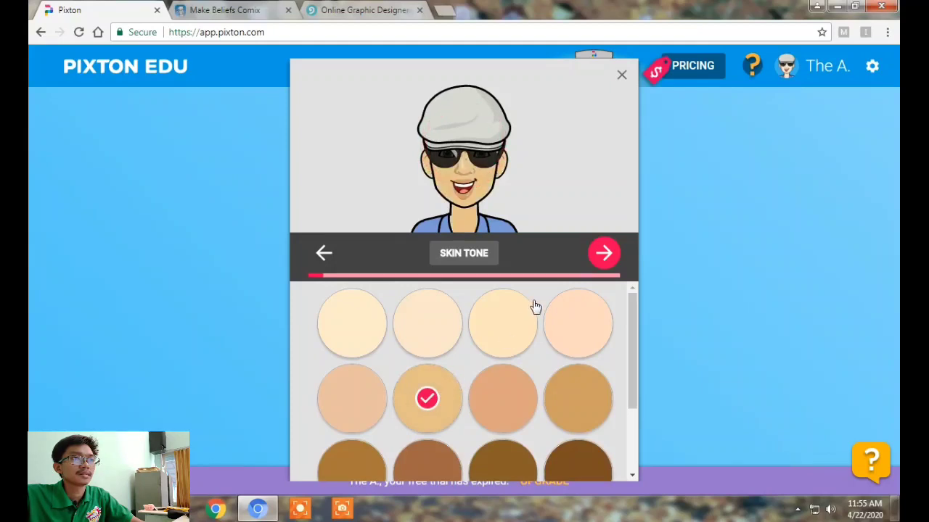
pyautogui.click(603, 254)
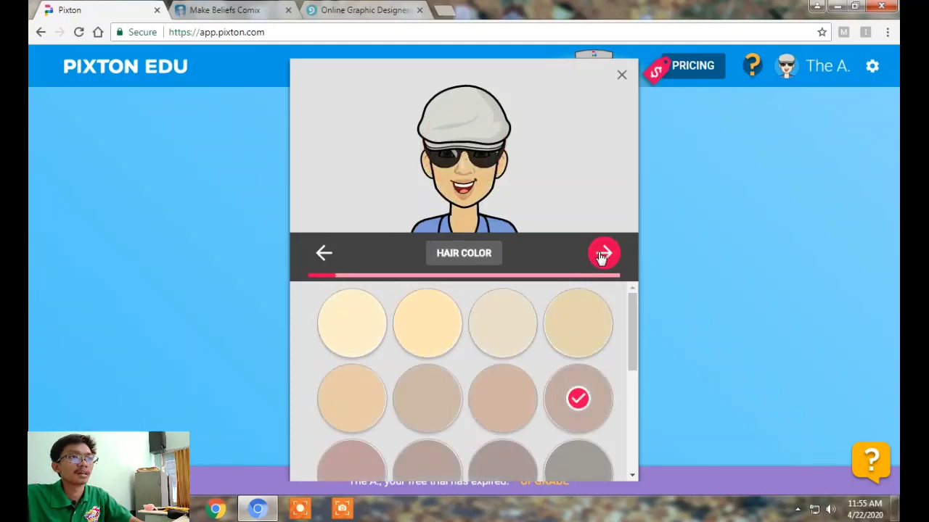
# Set the avatar's hair color to reddish brown and its hair style to the first, wavy tousled one.
pyautogui.scroll(-3, 536, 352)
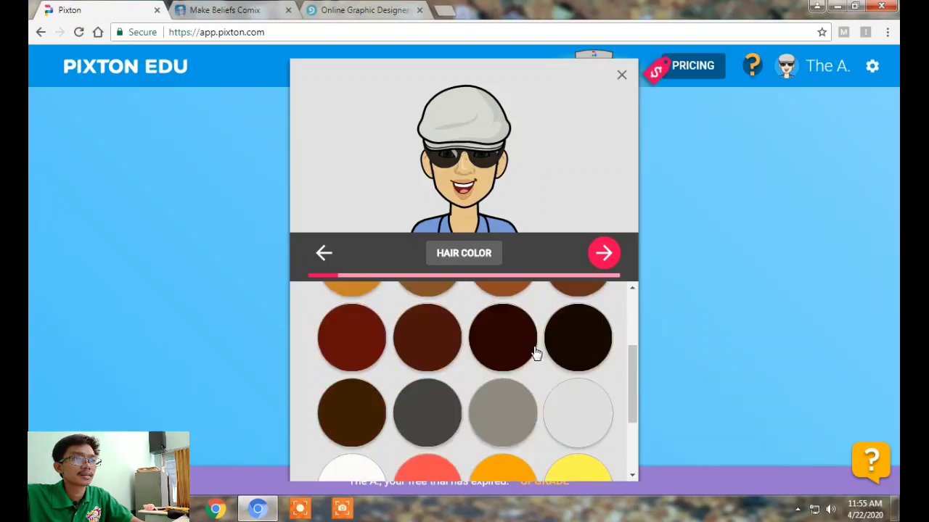
pyautogui.scroll(1, 520, 383)
pyautogui.scroll(2, 520, 383)
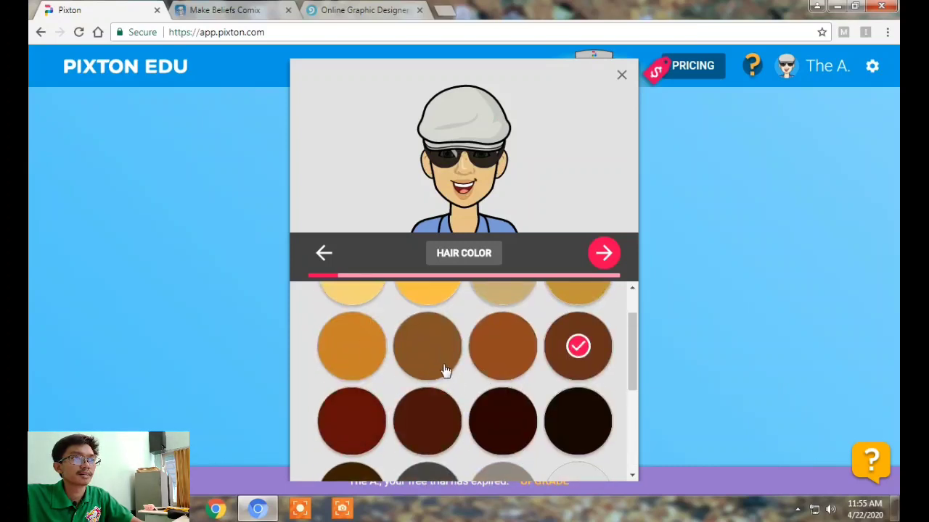
pyautogui.click(497, 342)
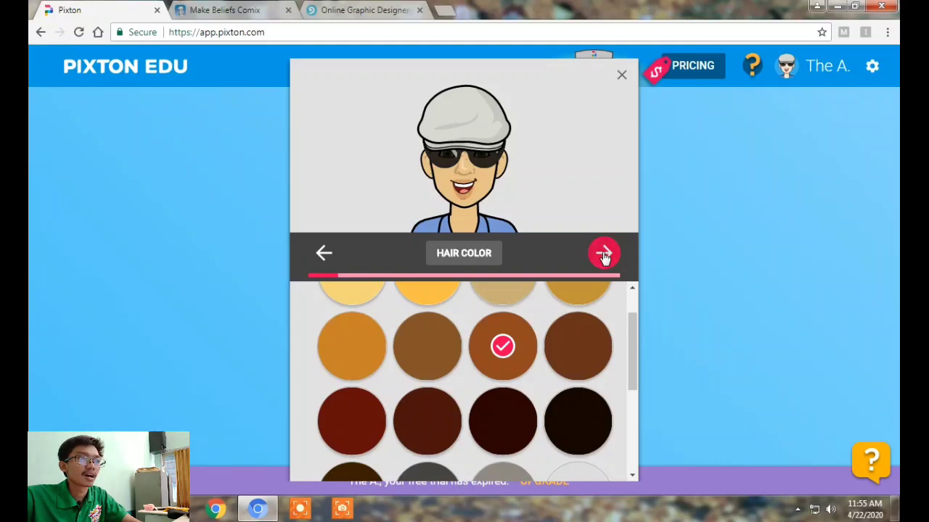
pyautogui.click(605, 255)
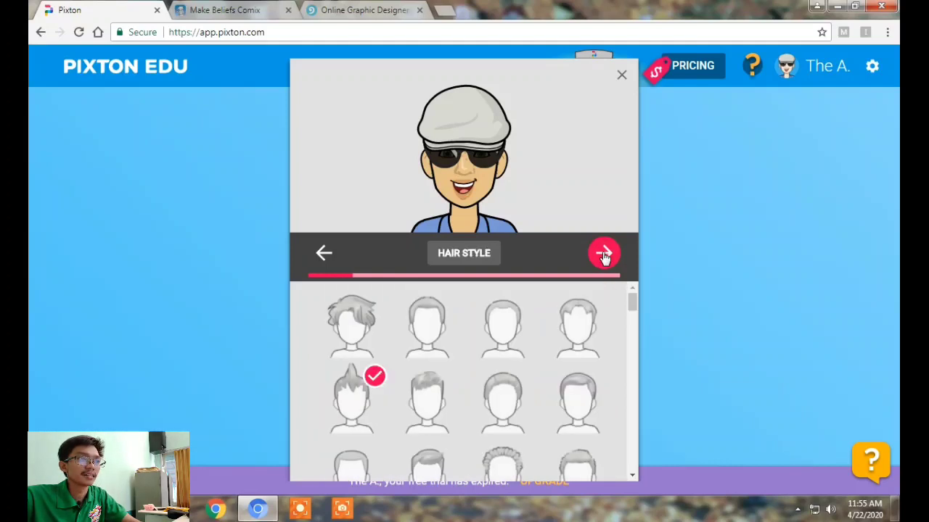
pyautogui.click(360, 335)
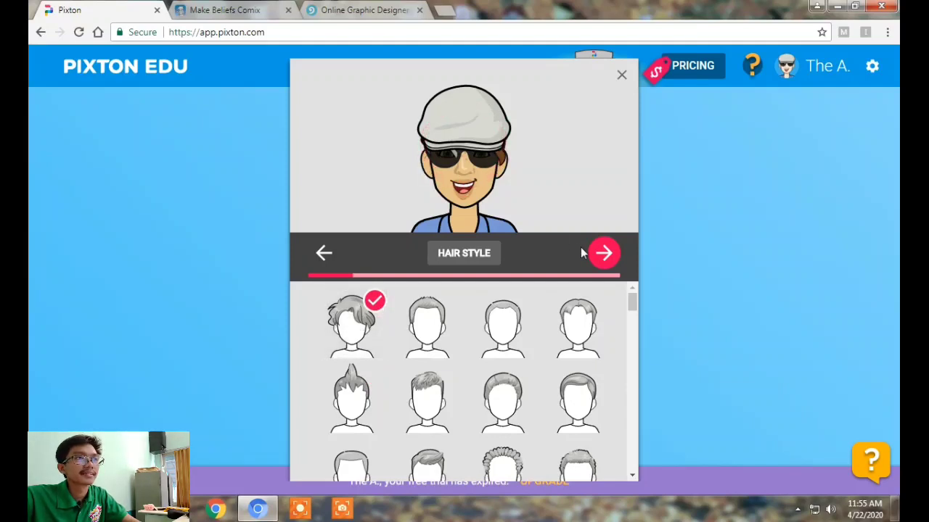
pyautogui.click(605, 254)
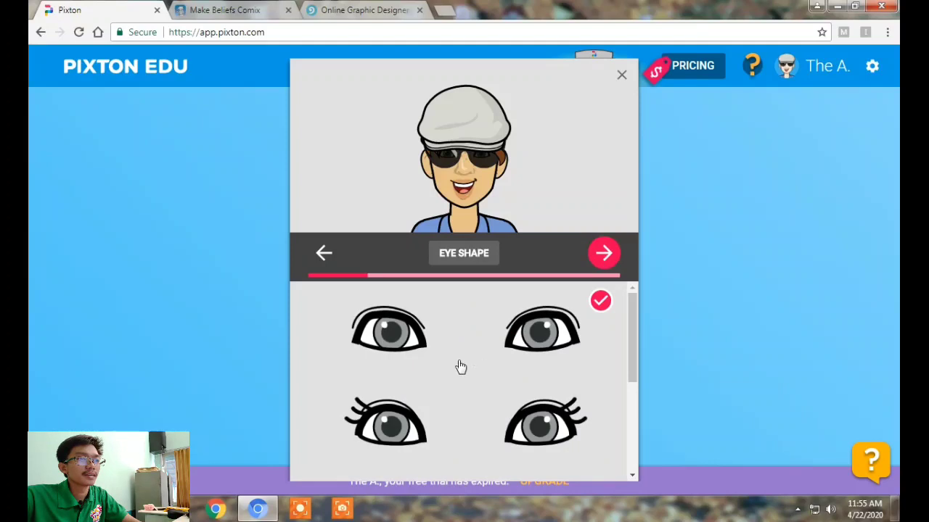
# Choose the first eye shape, without lashes, and the first, thin arched eyebrows for the avatar.
pyautogui.scroll(-2, 460, 367)
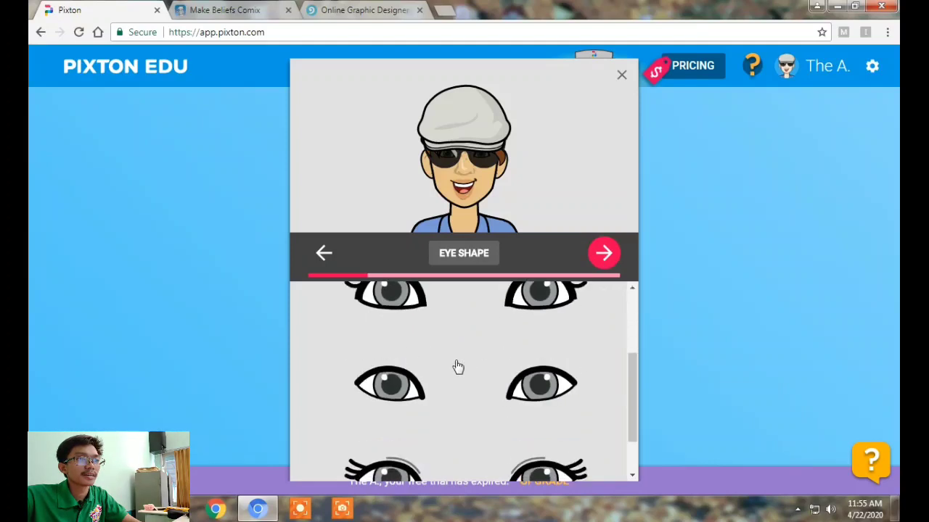
pyautogui.scroll(2, 448, 411)
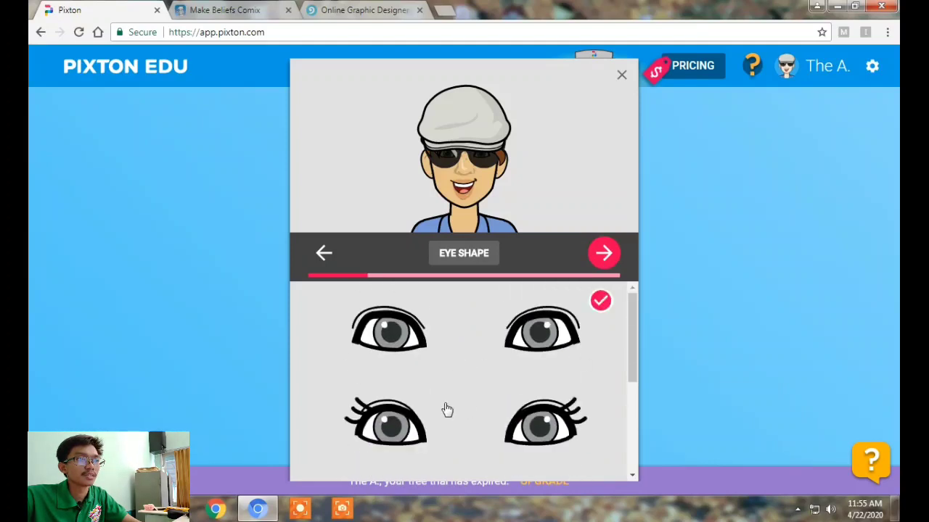
pyautogui.click(546, 335)
pyautogui.click(603, 252)
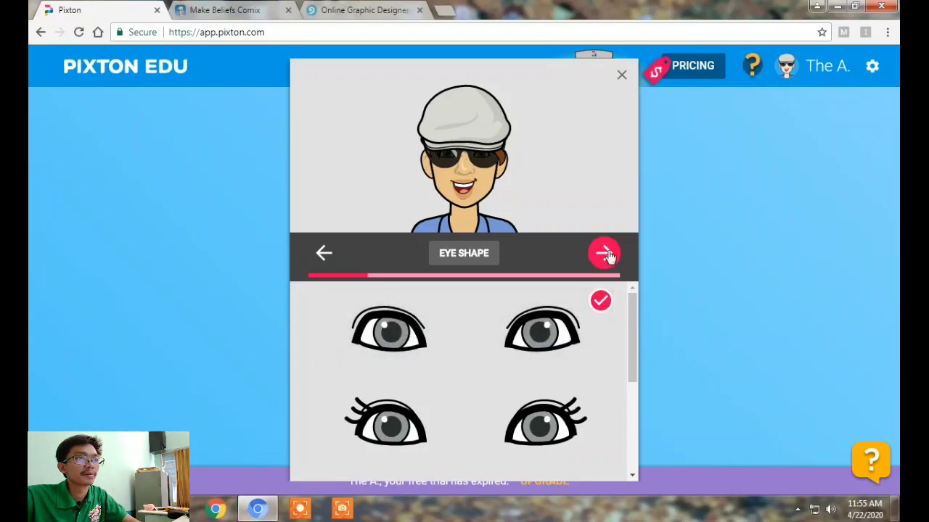
pyautogui.click(518, 328)
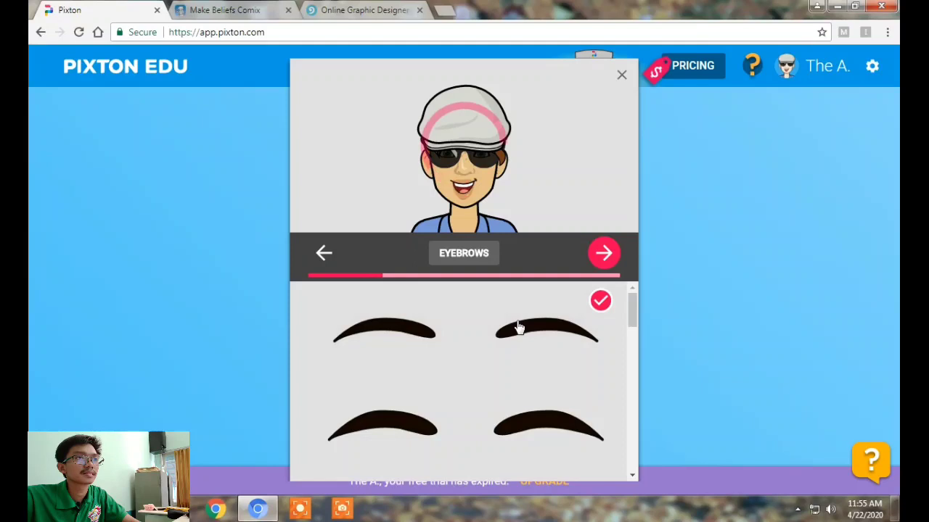
pyautogui.click(602, 257)
# Set the avatar's eye size to the first option and its eye spacing to the third option.
pyautogui.click(383, 342)
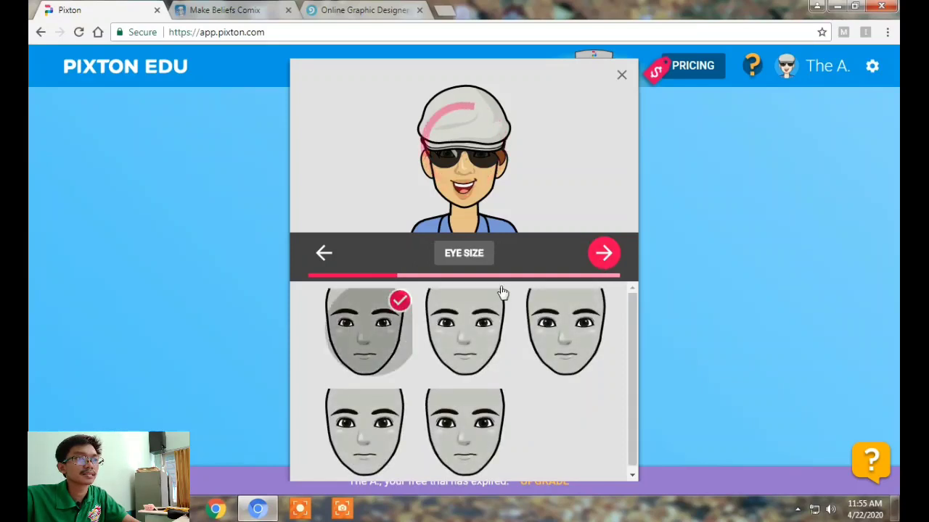
pyautogui.click(603, 254)
pyautogui.click(546, 320)
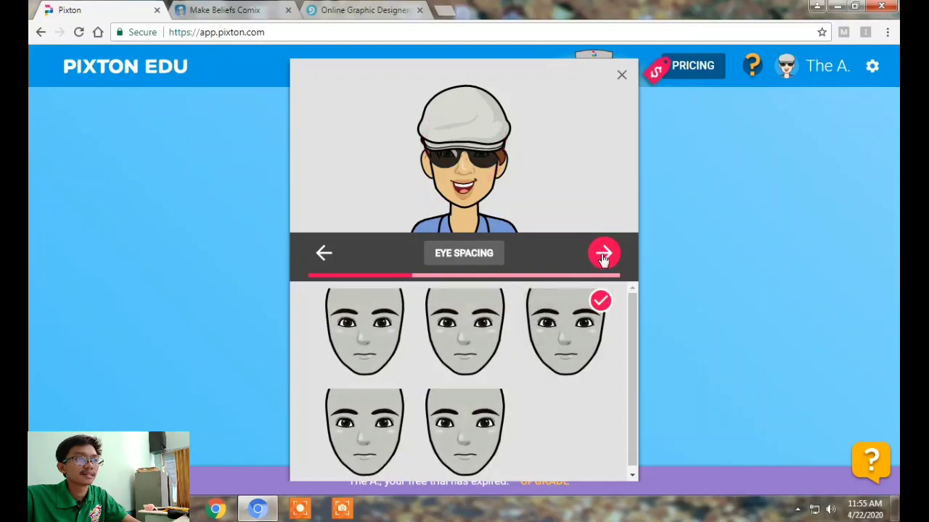
pyautogui.click(603, 254)
# Set the avatar's eye color to the black in the last row and pick the long straight nose with a wide base.
pyautogui.scroll(-2, 421, 352)
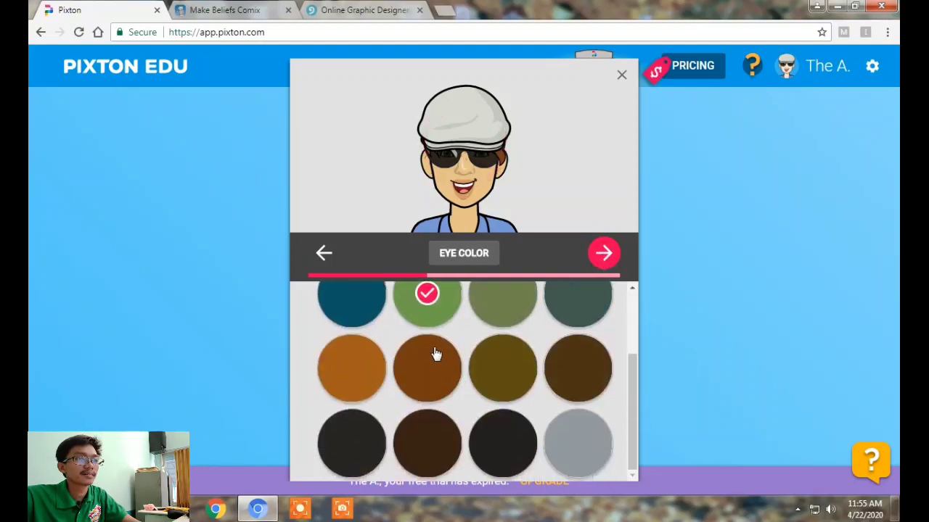
pyautogui.click(505, 439)
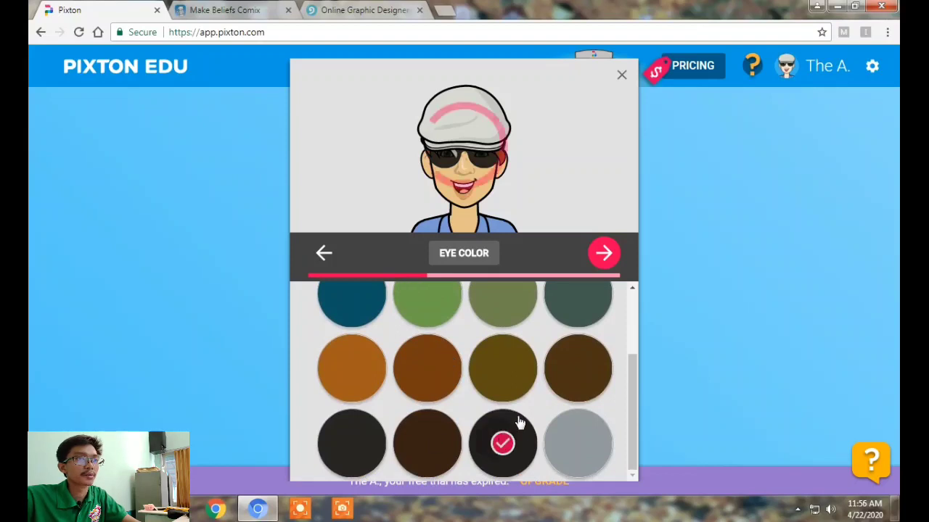
pyautogui.click(603, 254)
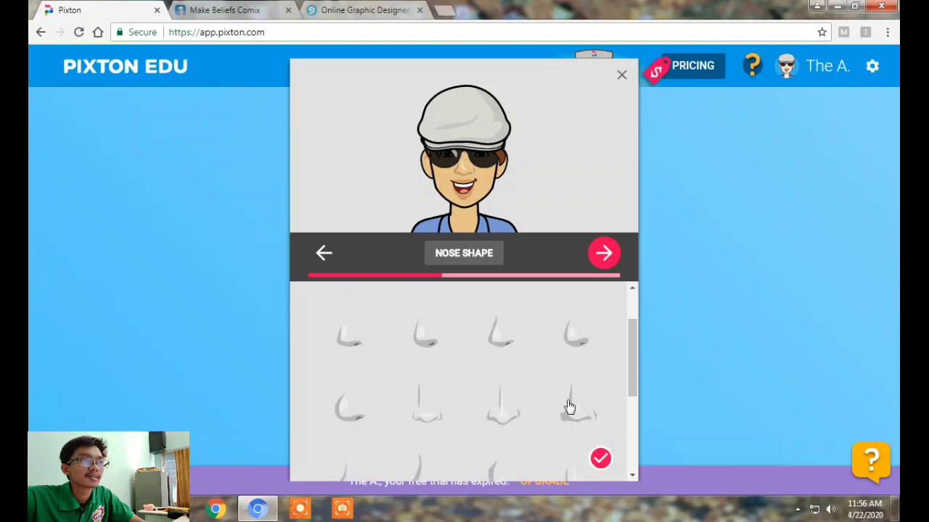
pyautogui.scroll(-1, 574, 384)
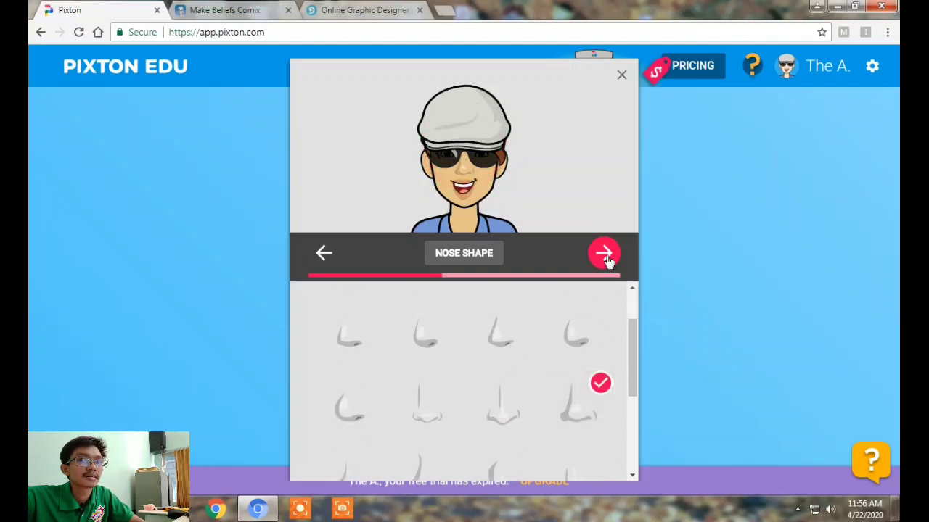
pyautogui.click(605, 256)
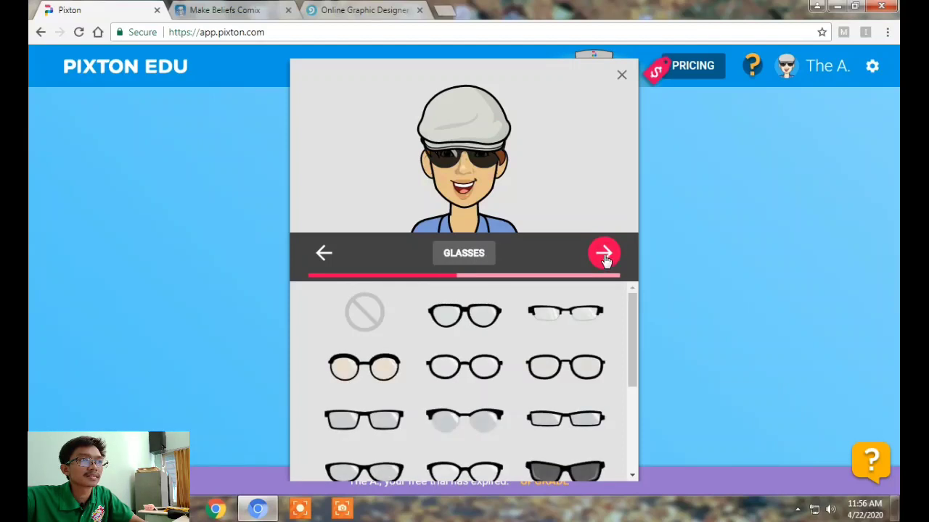
# Give the avatar the first clear-lens glasses frame, keep black as the glasses color and continue to the chin options.
pyautogui.click(461, 314)
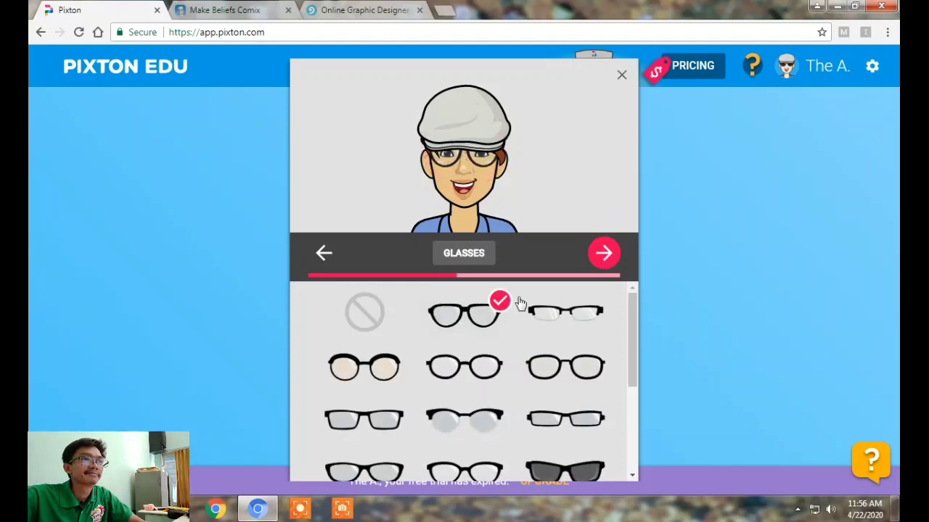
pyautogui.click(602, 255)
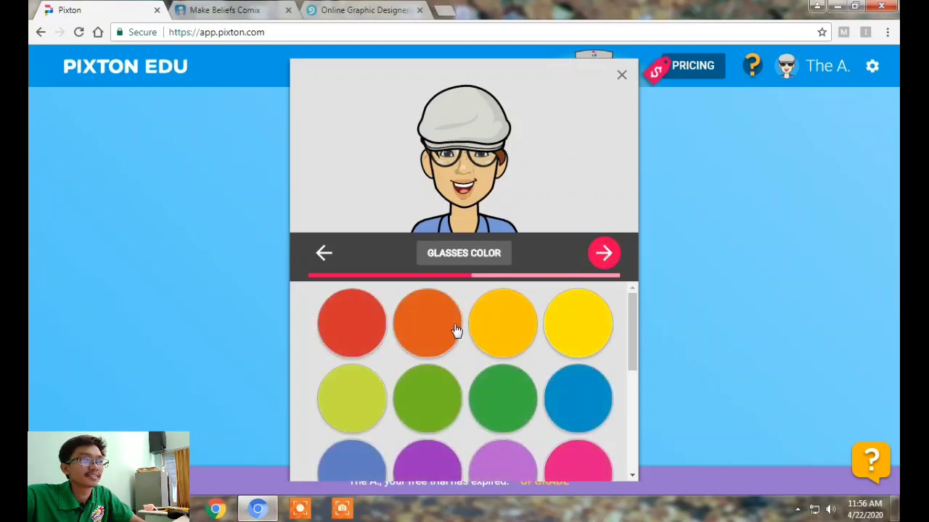
pyautogui.scroll(-5, 461, 325)
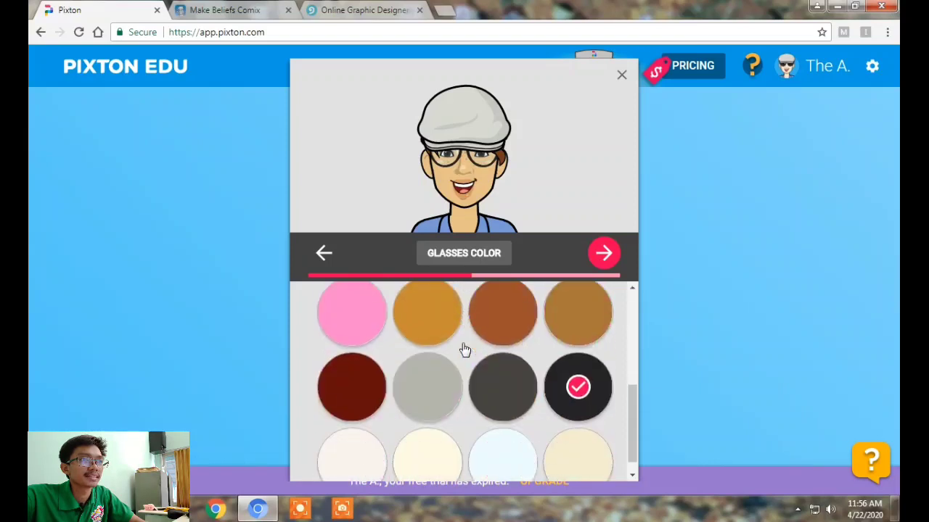
pyautogui.click(602, 254)
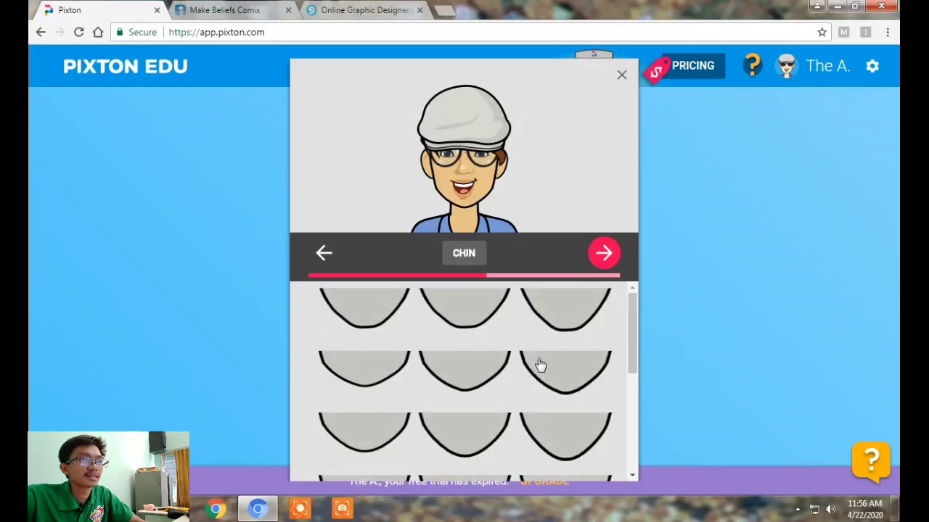
# Choose the second chin shape in the first row and the first face shape for the avatar.
pyautogui.click(473, 311)
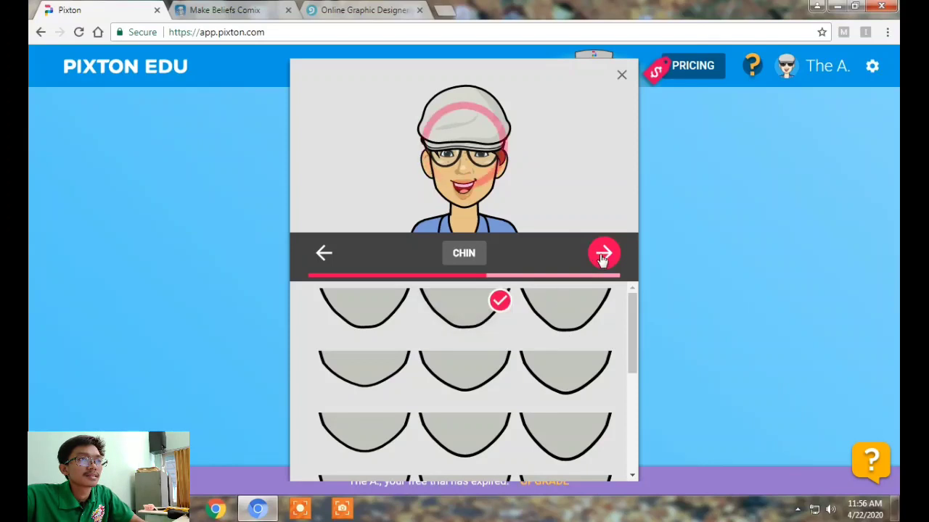
pyautogui.click(603, 255)
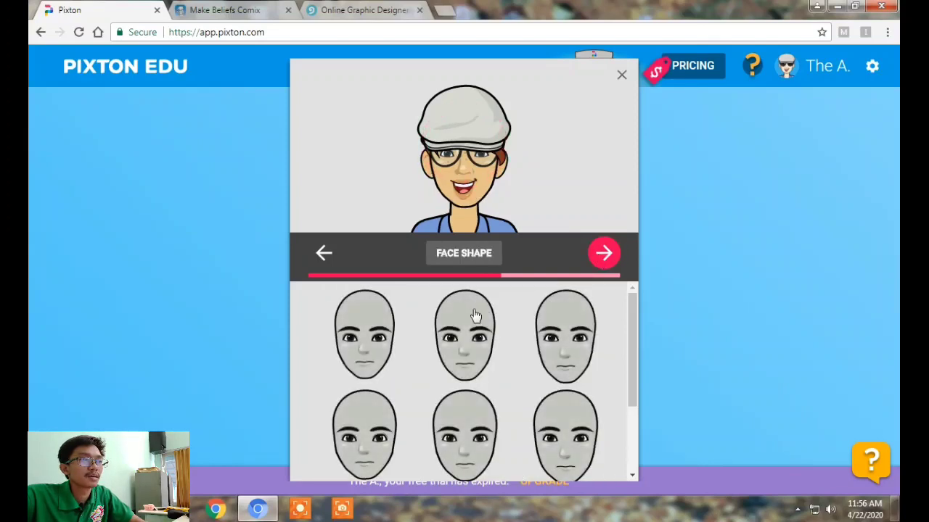
pyautogui.click(404, 309)
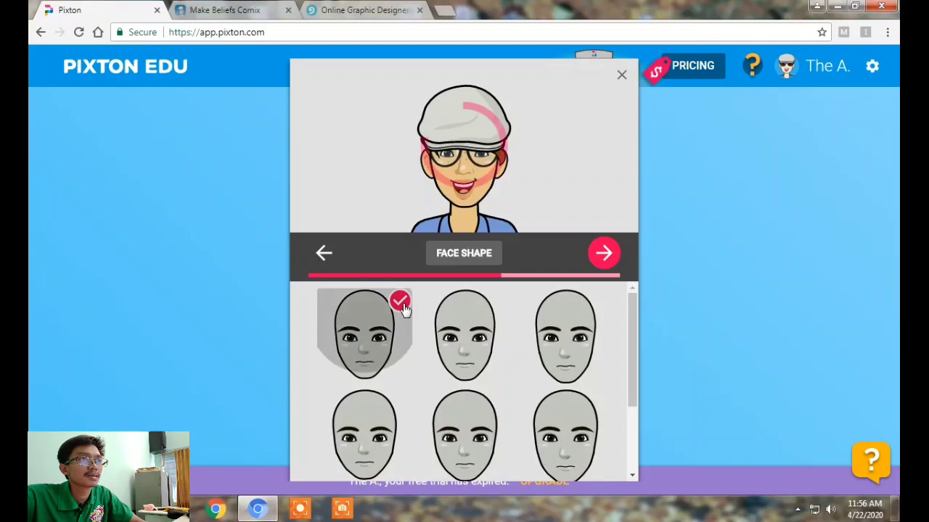
pyautogui.click(603, 254)
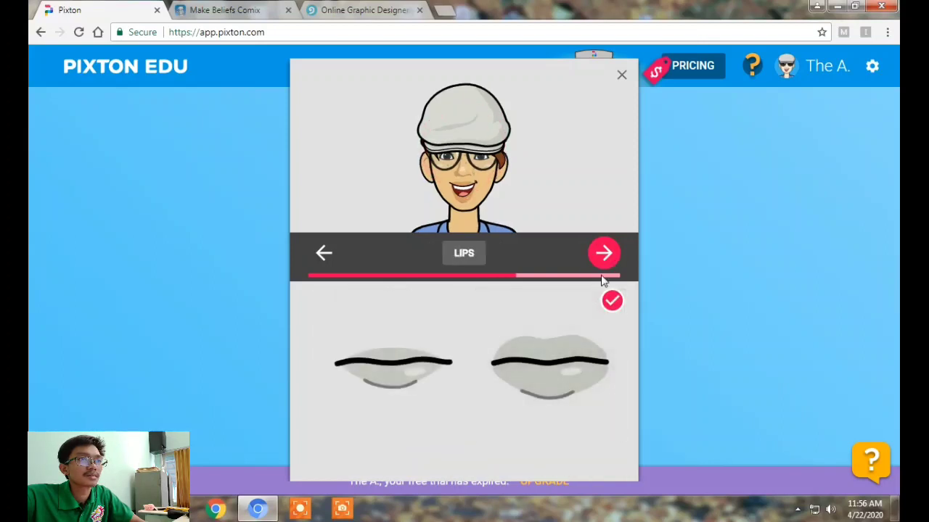
# Keep the fuller lips and give the avatar the third ear shape in the first row.
pyautogui.click(605, 255)
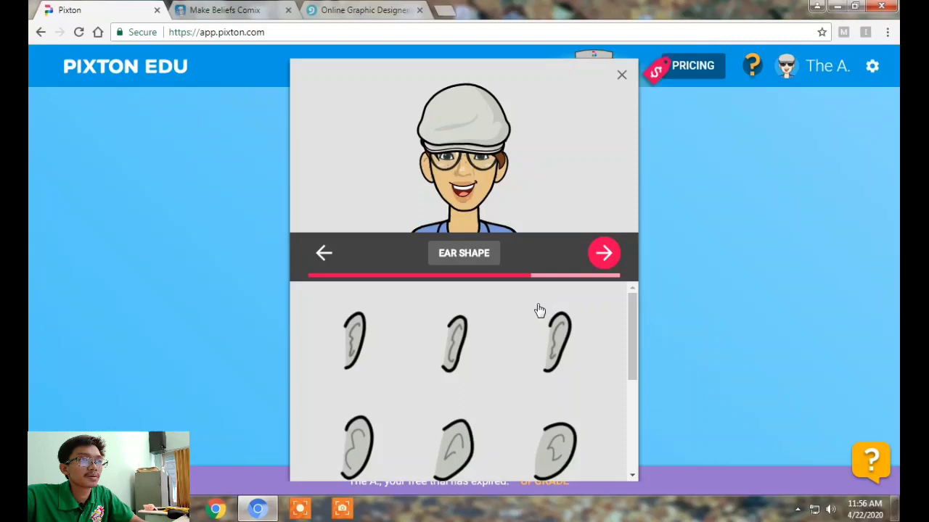
pyautogui.click(557, 330)
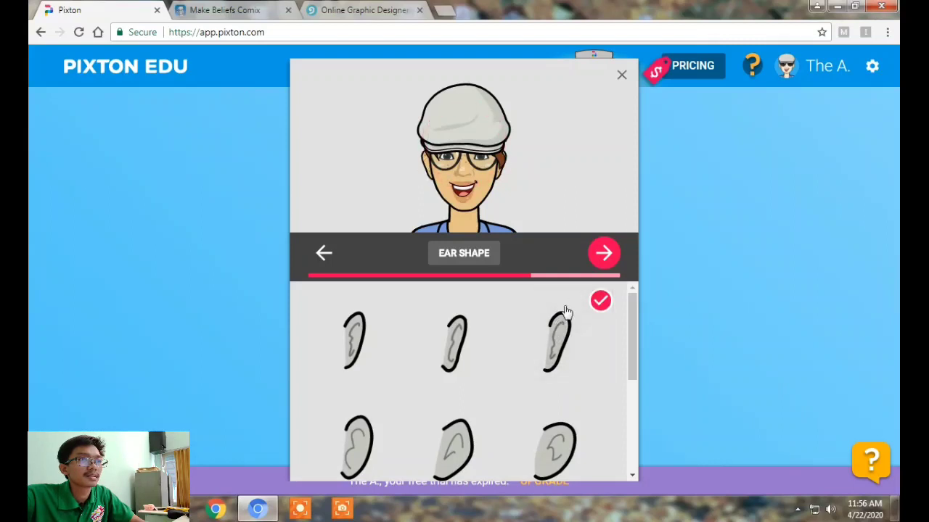
pyautogui.click(604, 256)
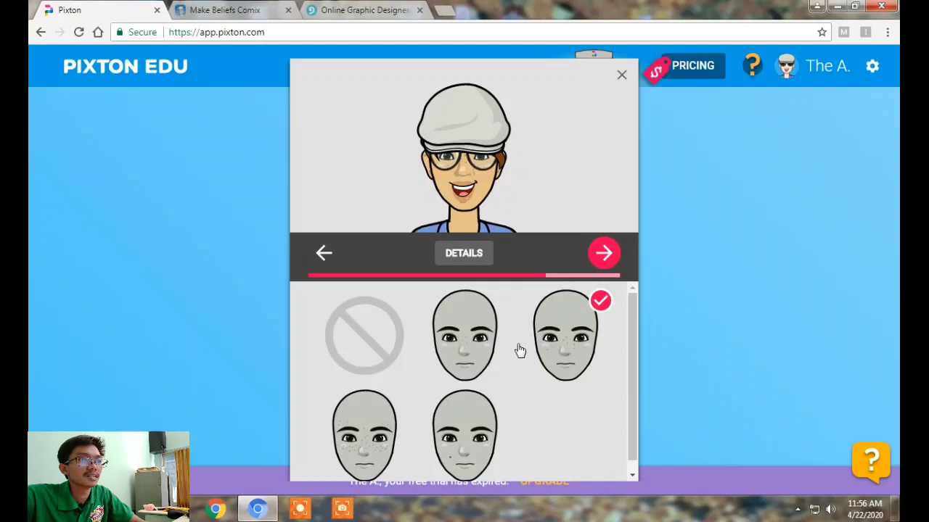
# Choose the second option in the first row of face details and remove the avatar's hat.
pyautogui.click(468, 328)
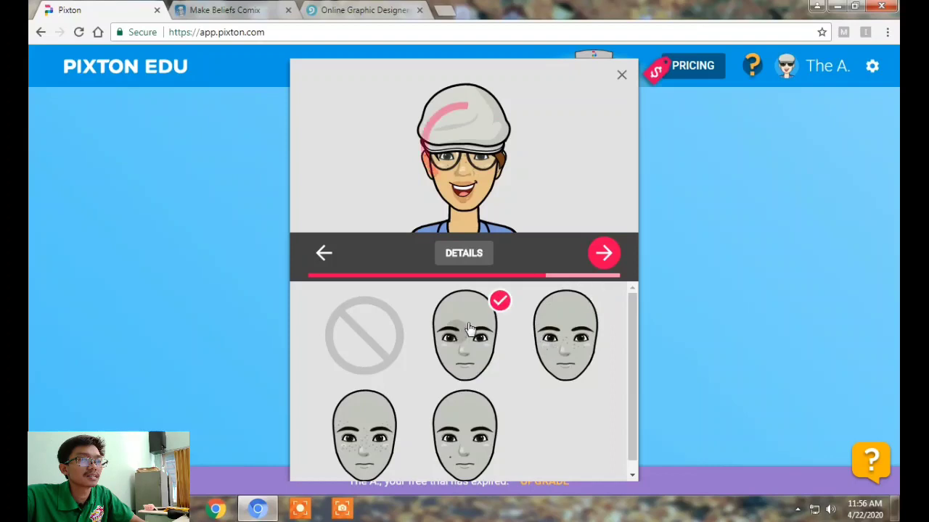
pyautogui.click(604, 252)
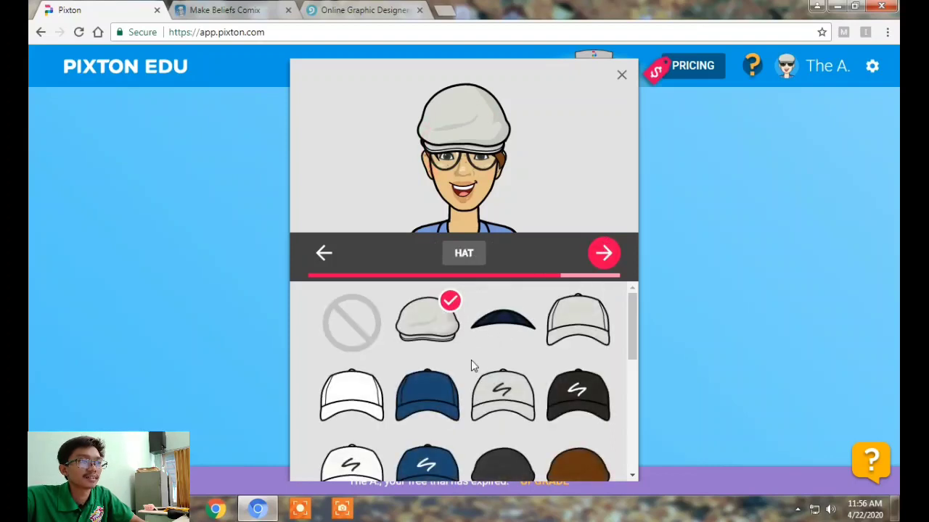
pyautogui.click(362, 340)
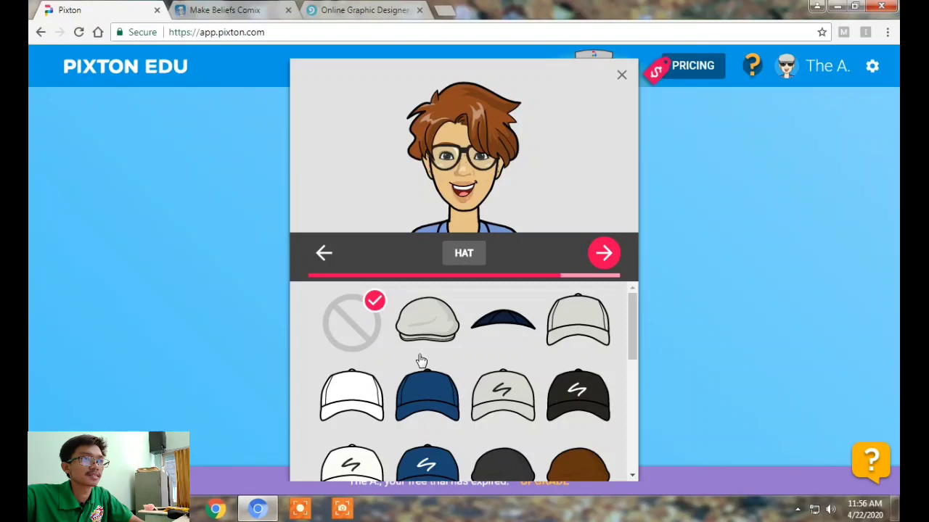
# Try the yellow turban, black cap, blue visor and other hats on the avatar, and return to no hat.
pyautogui.scroll(-3, 422, 361)
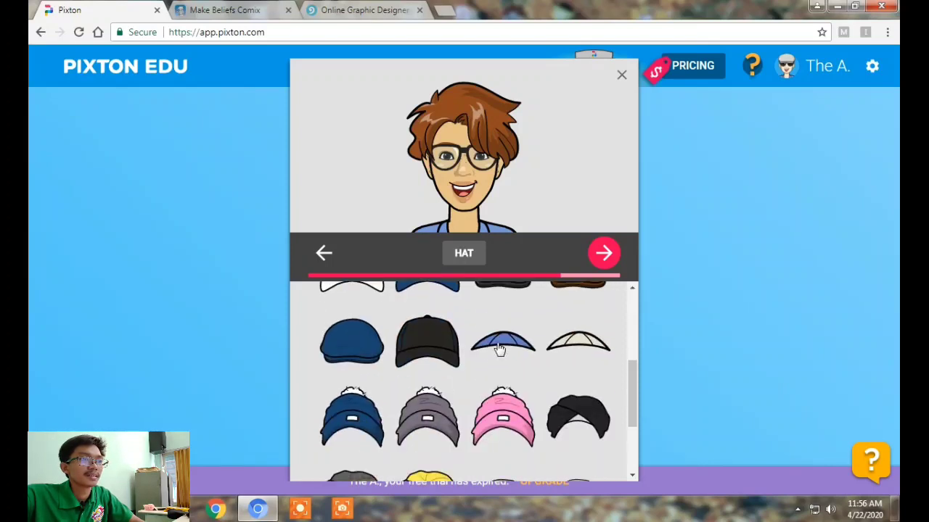
pyautogui.scroll(-2, 501, 349)
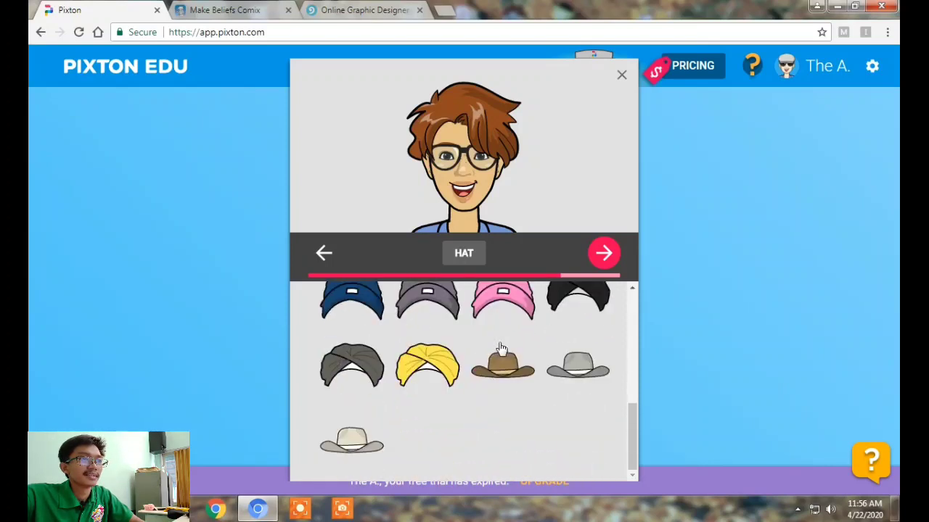
pyautogui.click(464, 369)
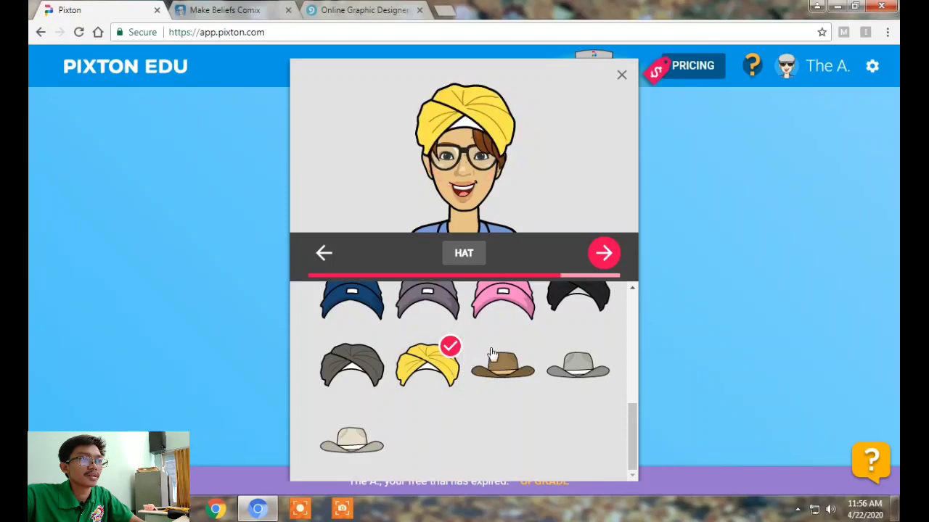
pyautogui.scroll(4, 479, 355)
pyautogui.click(460, 350)
pyautogui.click(501, 347)
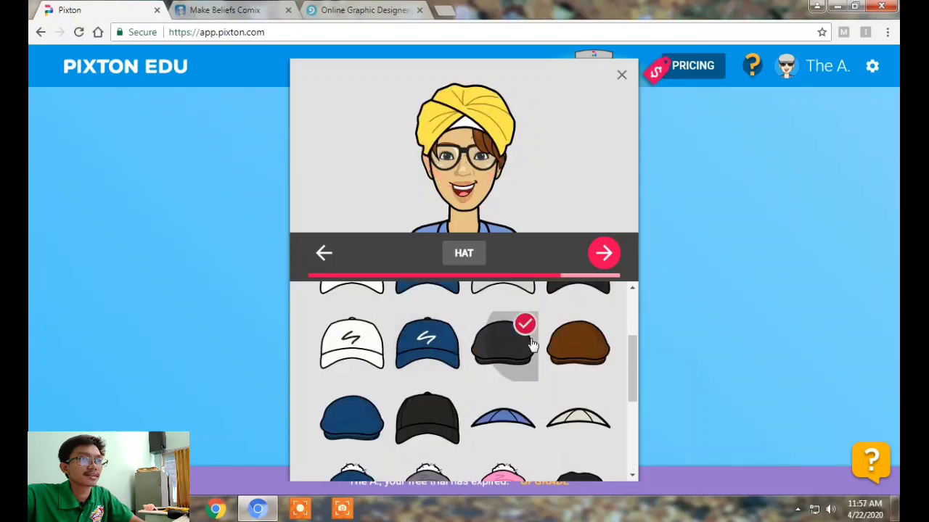
pyautogui.click(581, 347)
pyautogui.click(438, 412)
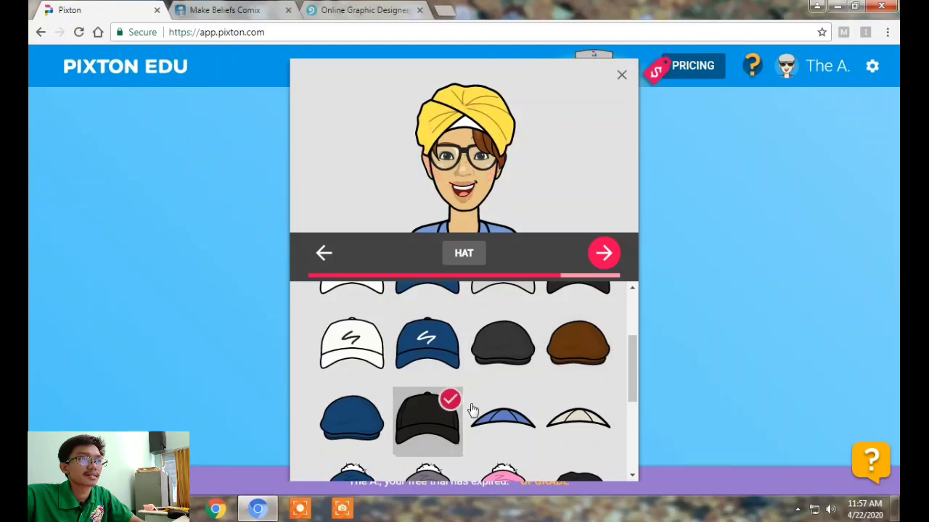
pyautogui.click(501, 418)
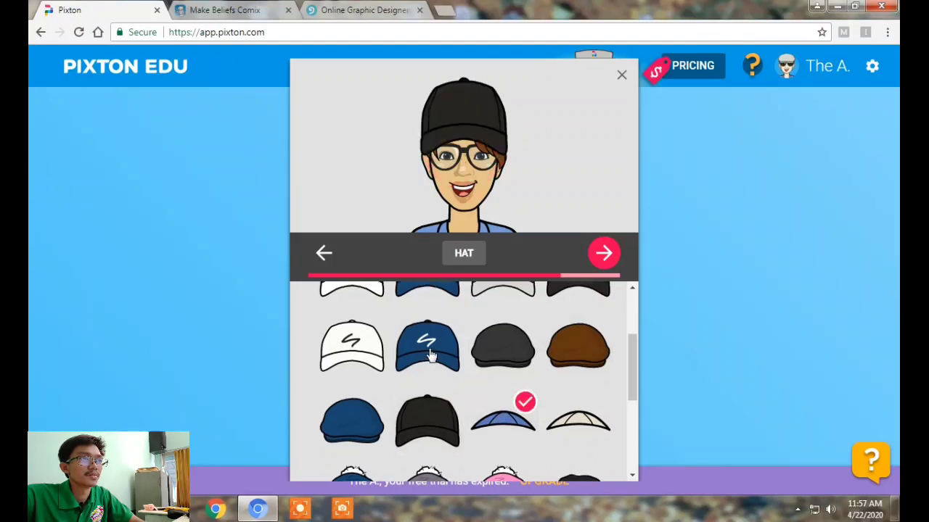
pyautogui.scroll(2, 435, 359)
pyautogui.click(350, 333)
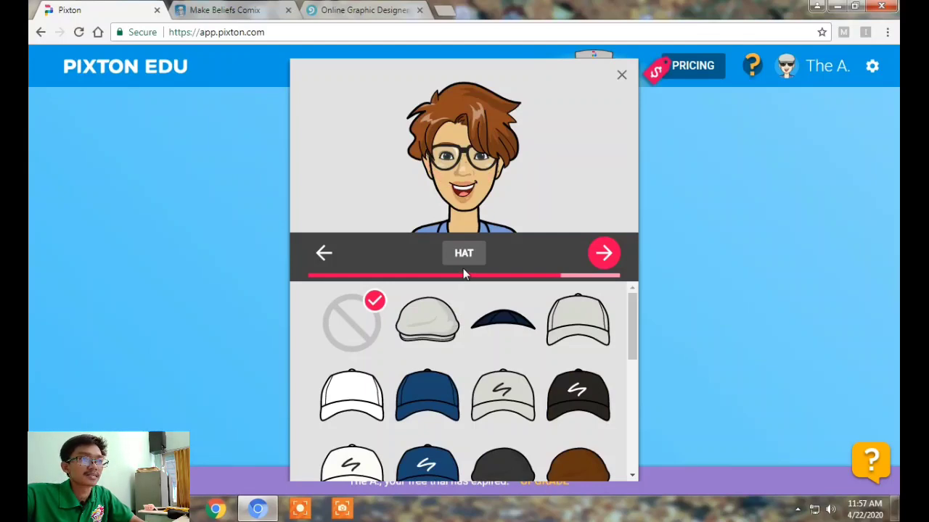
# Give the avatar the closed-mouth smile in the first row and the red and white varsity jacket outfit.
pyautogui.click(604, 255)
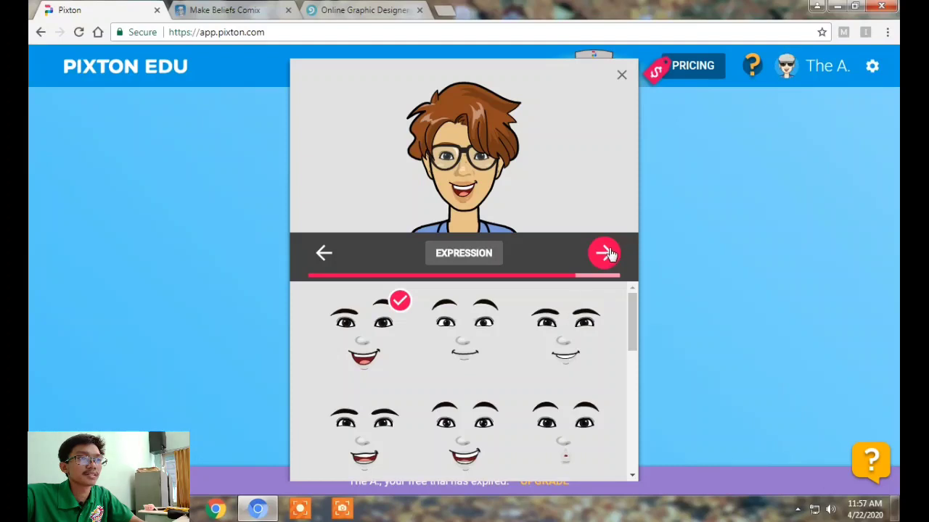
pyautogui.click(465, 341)
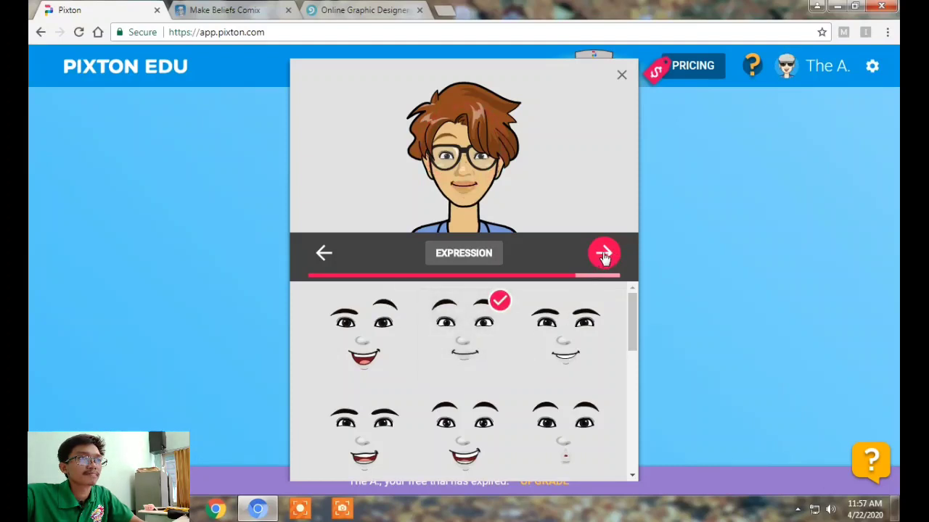
pyautogui.click(605, 254)
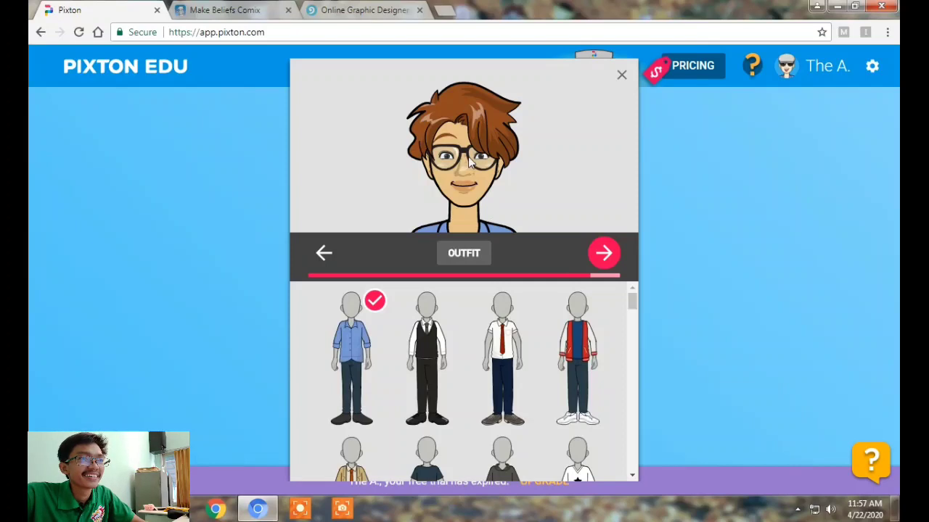
pyautogui.click(579, 355)
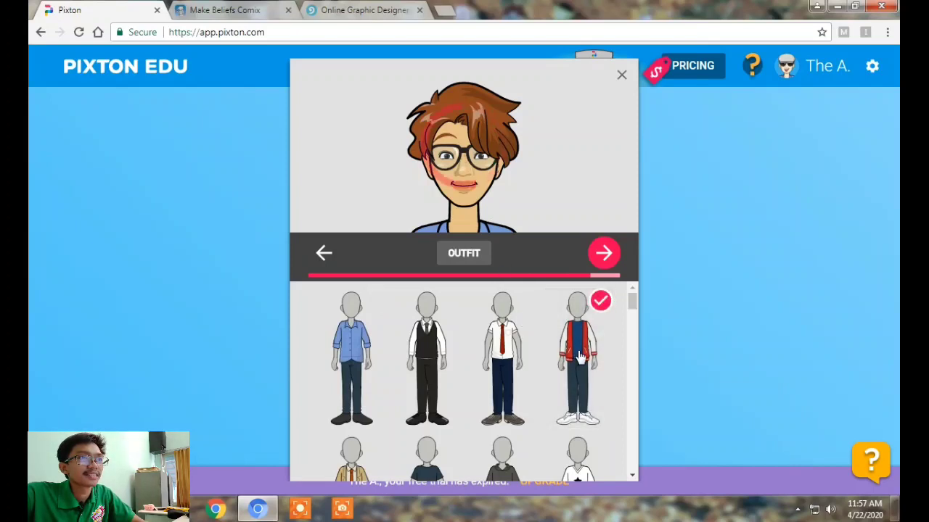
pyautogui.click(604, 253)
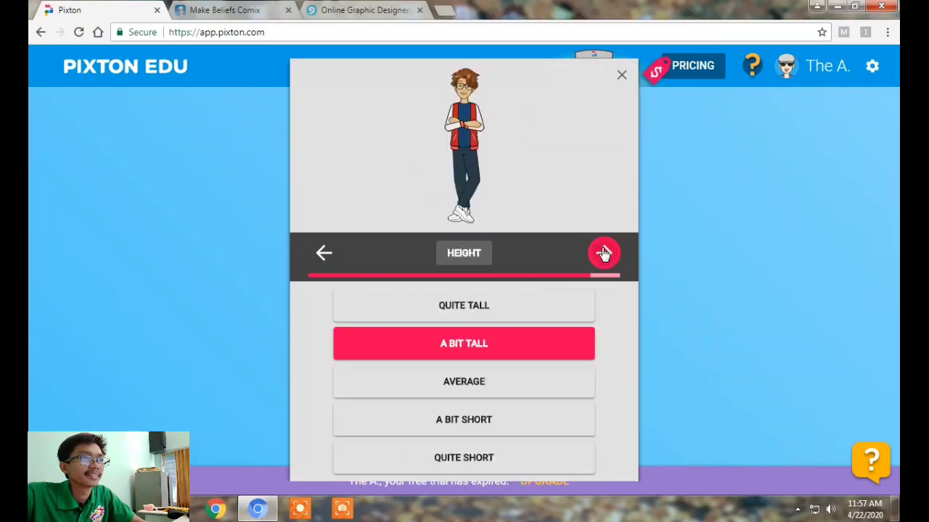
# Set the avatar's height to Quite Tall and choose the third pose, with both hands on the hips.
pyautogui.click(472, 301)
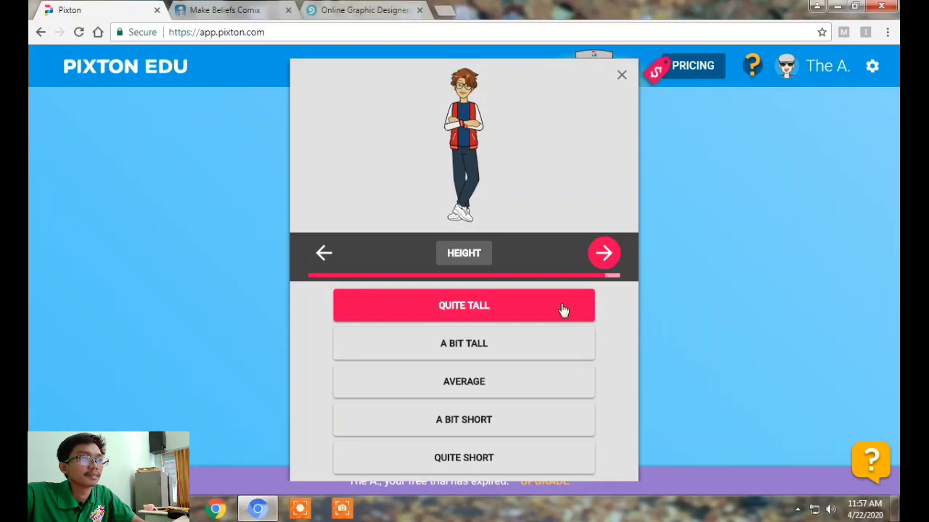
pyautogui.click(595, 260)
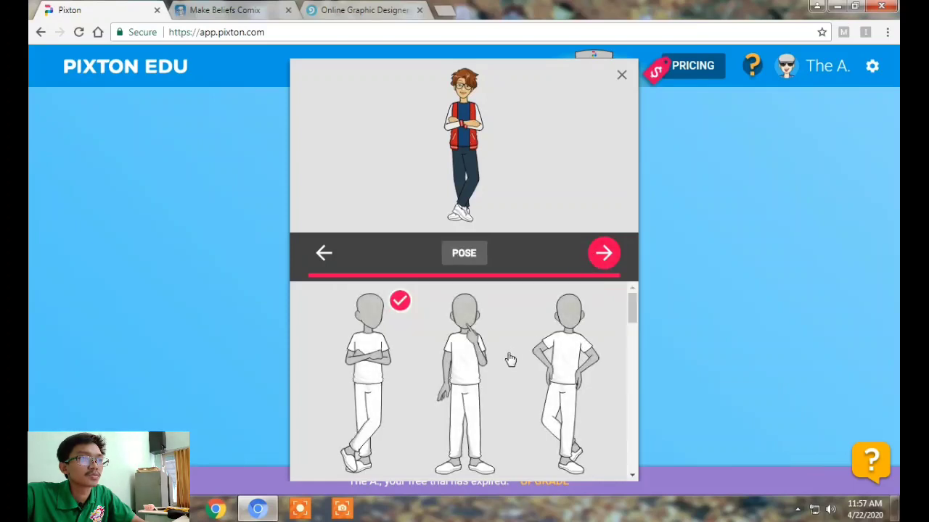
pyautogui.click(554, 363)
pyautogui.click(602, 255)
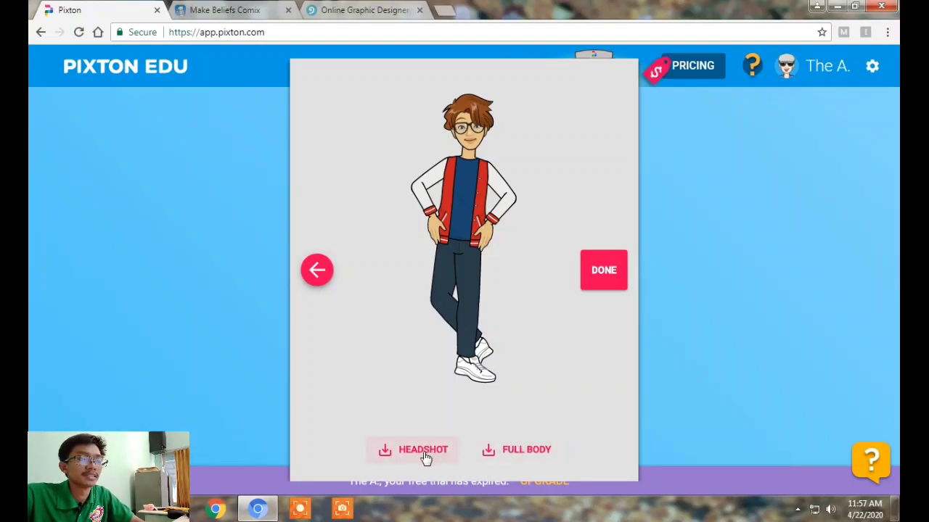
# Finish the avatar and start a new comic from My Comics.
pyautogui.click(610, 277)
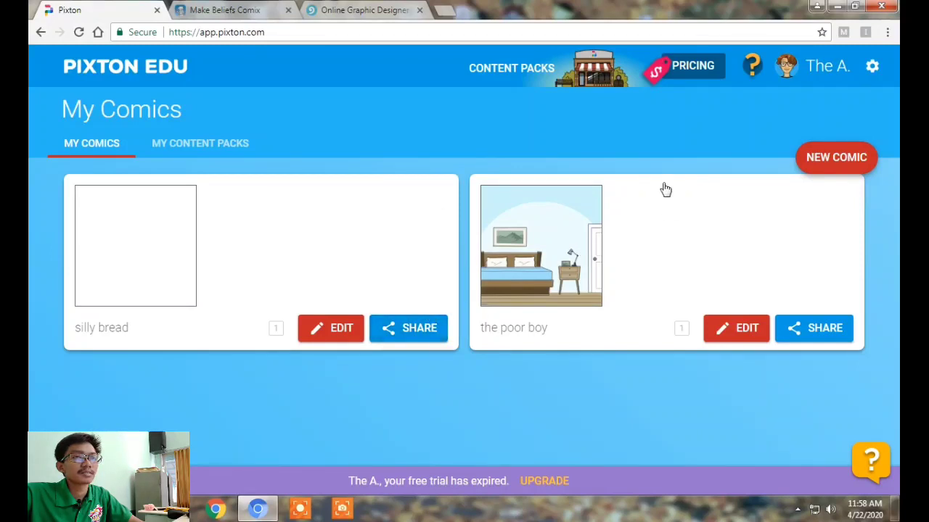
pyautogui.click(822, 163)
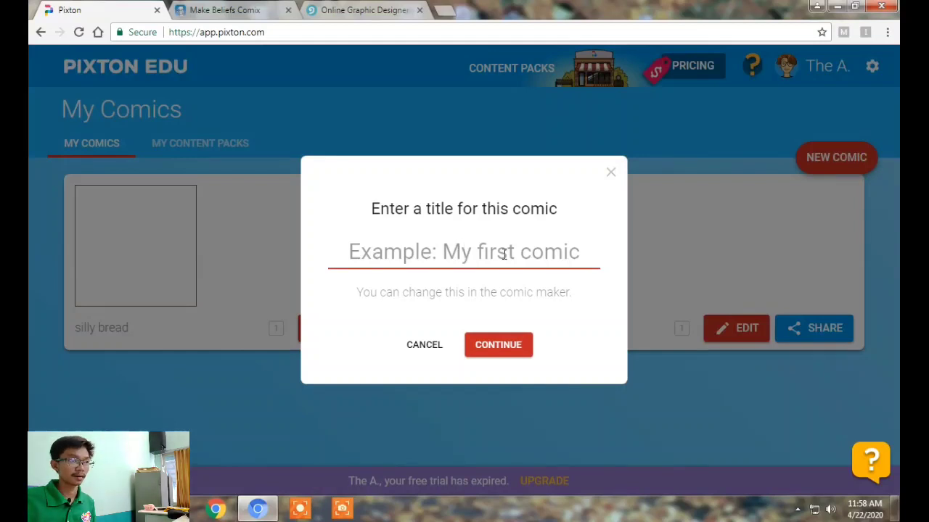
pyautogui.write('A poor boy')
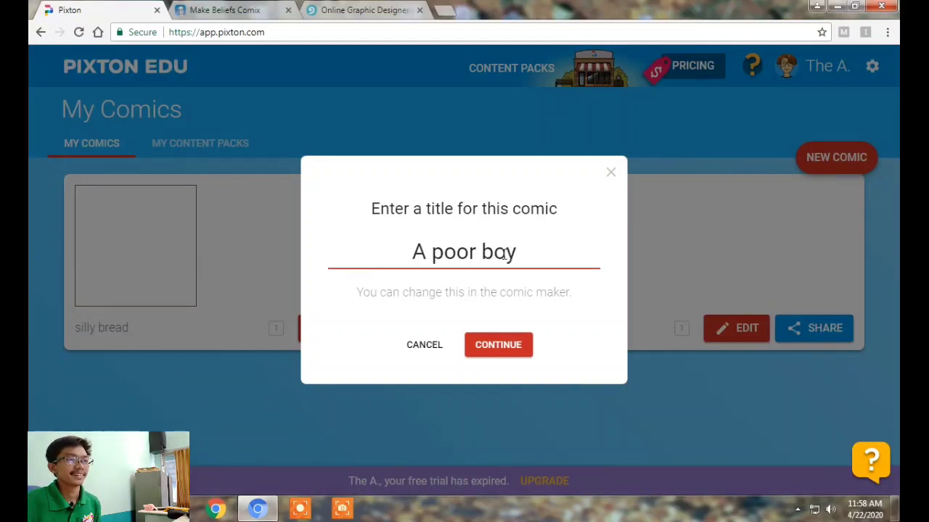
pyautogui.hotkey('ctrl', 'a')
pyautogui.press('BackSpace')
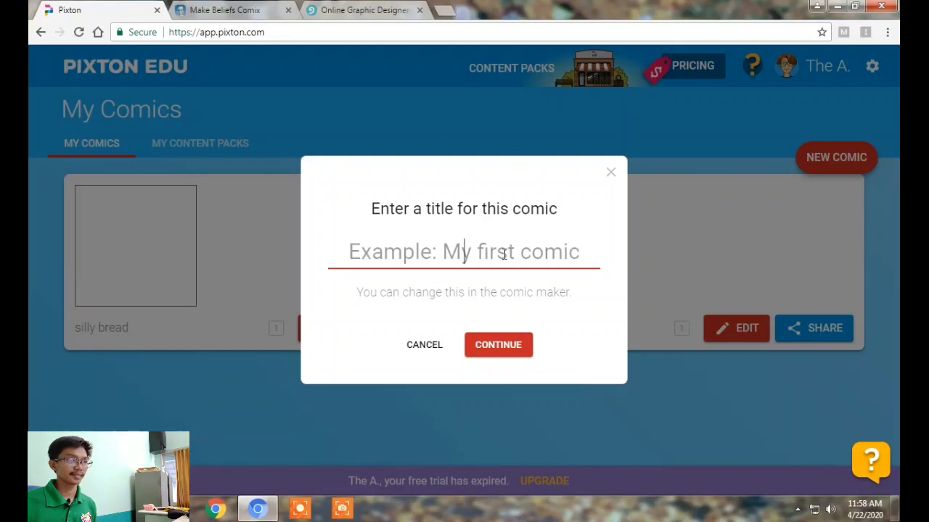
pyautogui.write('The')
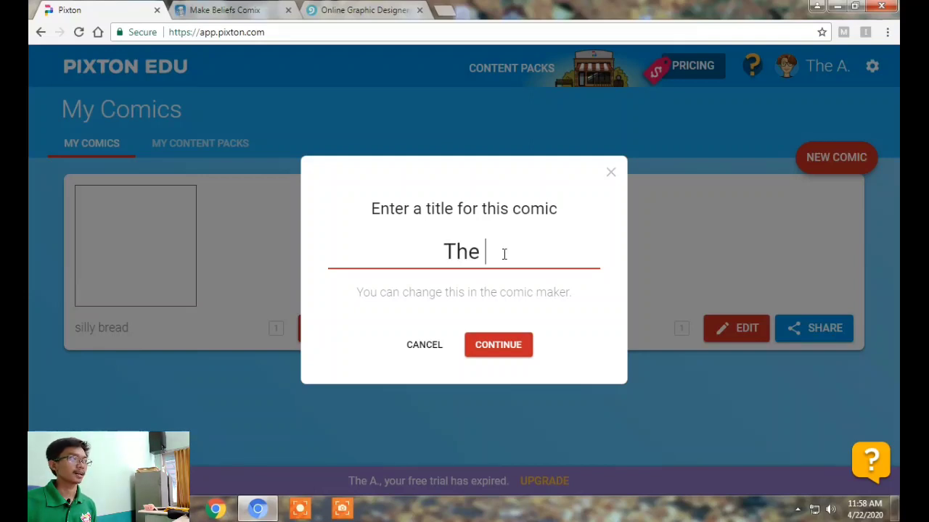
pyautogui.press('BackSpace')
pyautogui.press('BackSpace')
pyautogui.press('BackSpace')
pyautogui.press('BackSpace')
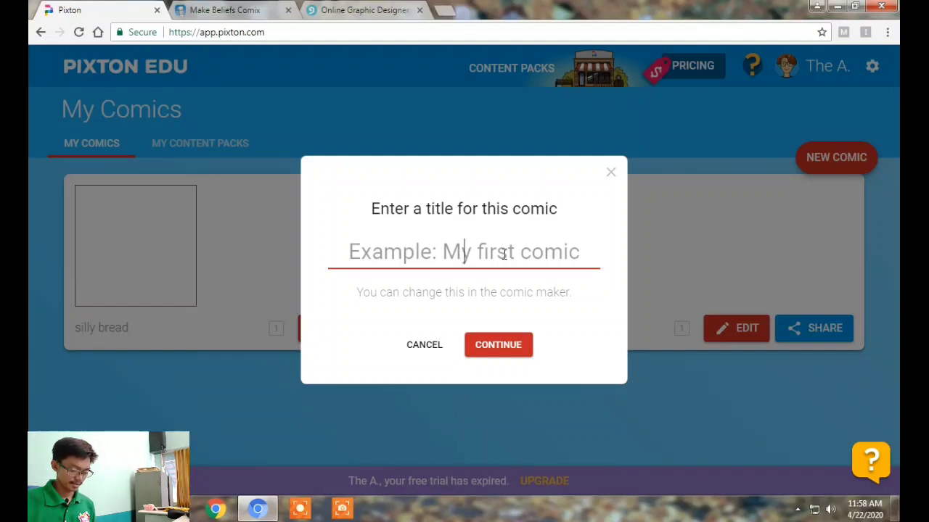
# Title the new comic "A brave boy", continue to the comic maker and add a second panel.
pyautogui.write('A')
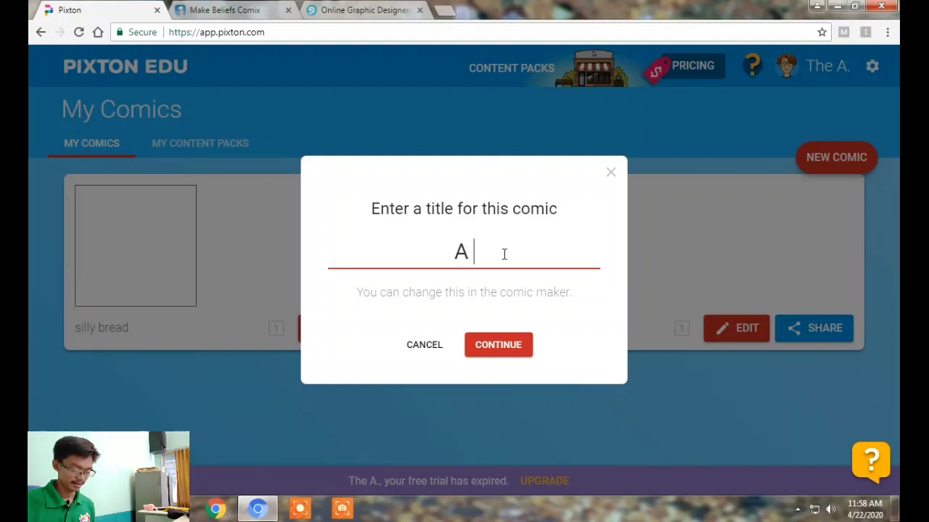
pyautogui.write(' brave boy')
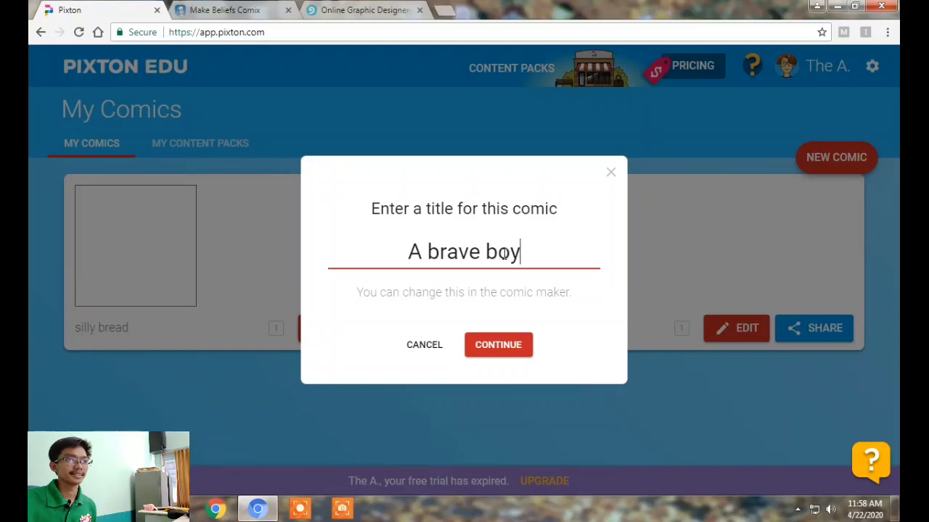
pyautogui.click(516, 345)
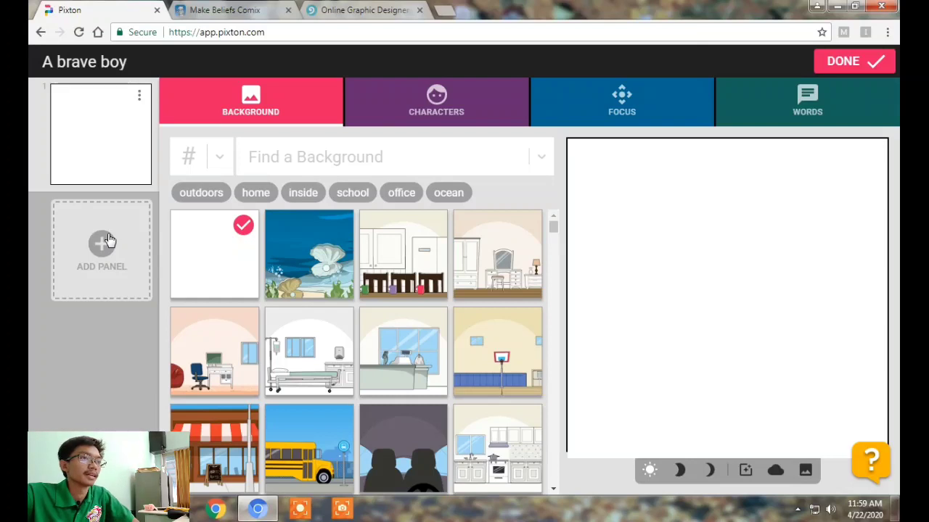
pyautogui.click(107, 242)
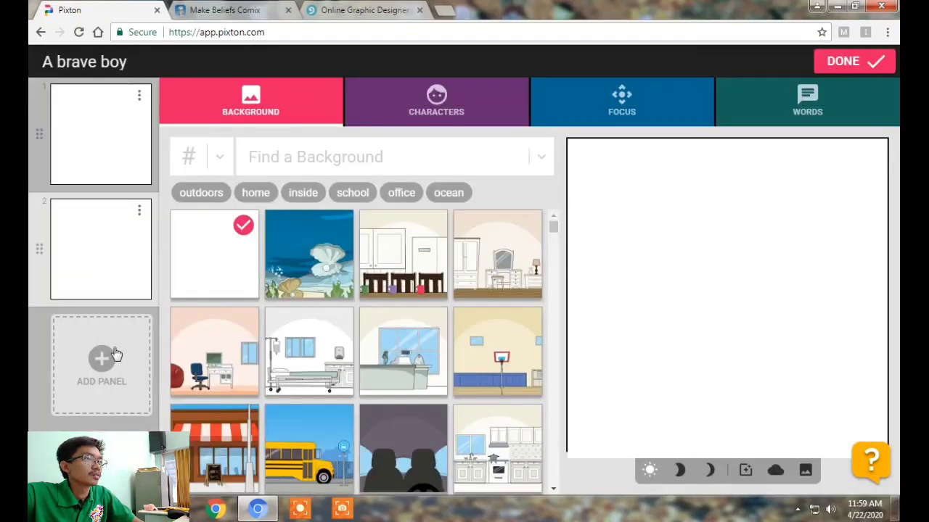
# Add a third panel to the comic and return to the first panel.
pyautogui.click(112, 346)
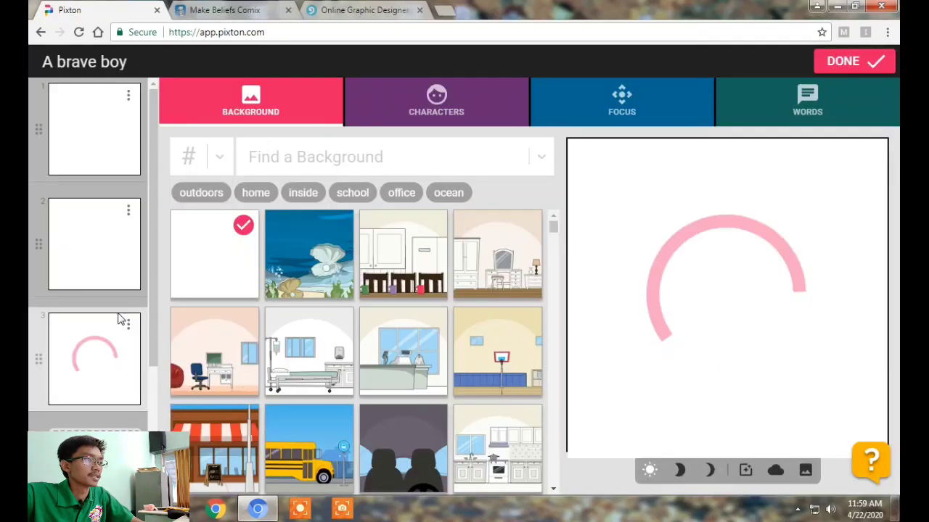
pyautogui.scroll(-2, 119, 317)
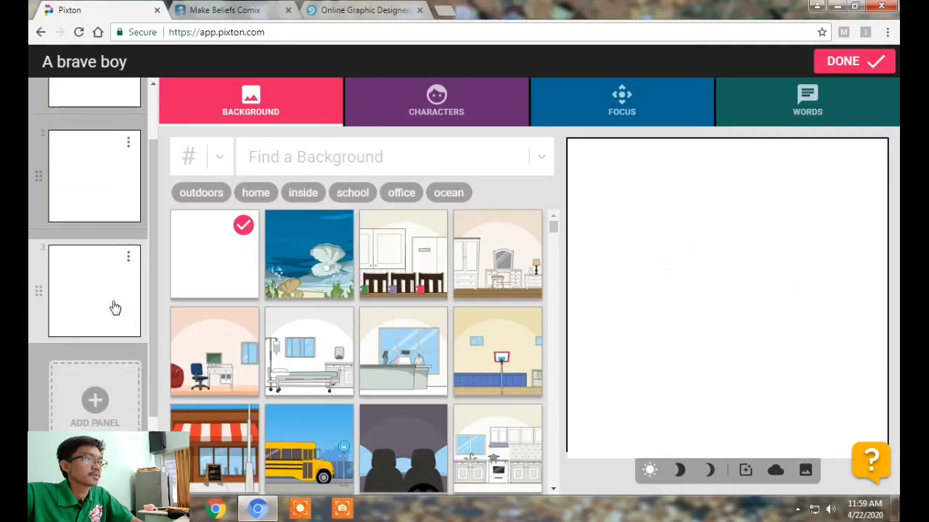
pyautogui.scroll(-1, 112, 311)
pyautogui.scroll(3, 113, 299)
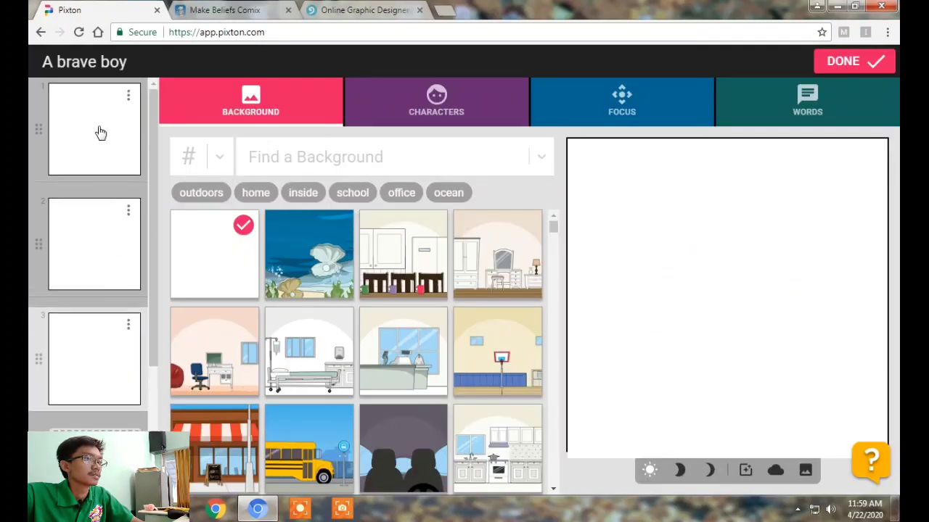
pyautogui.scroll(-1, 125, 233)
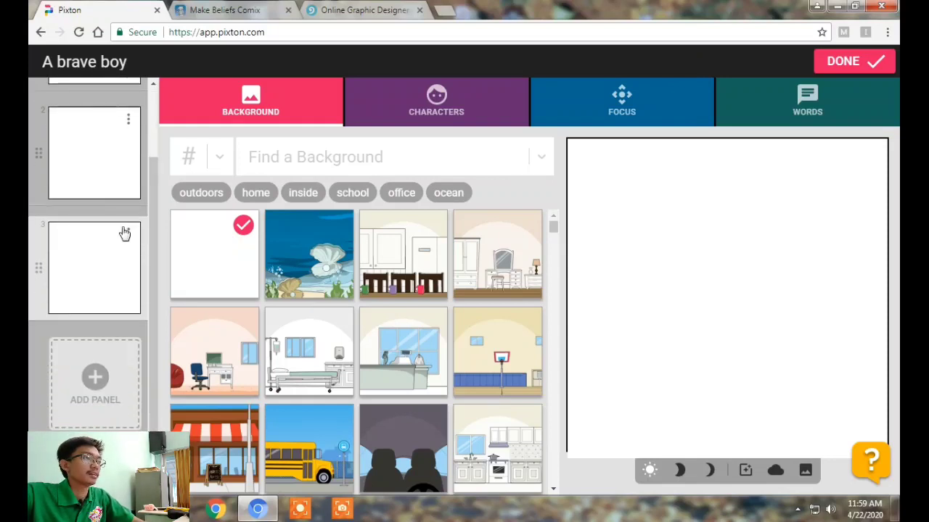
pyautogui.scroll(1, 121, 231)
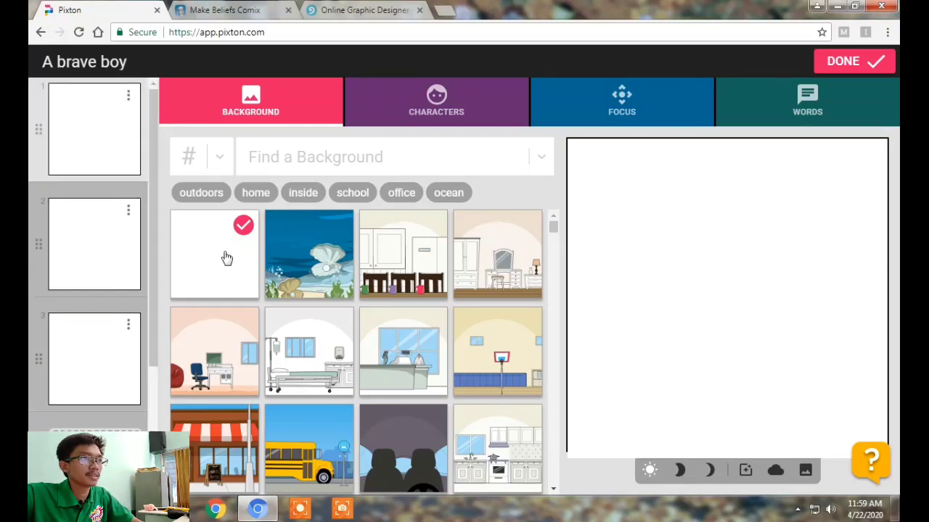
# Look through the full background gallery and the list of background keywords for a scene for the first panel.
pyautogui.scroll(-1, 372, 270)
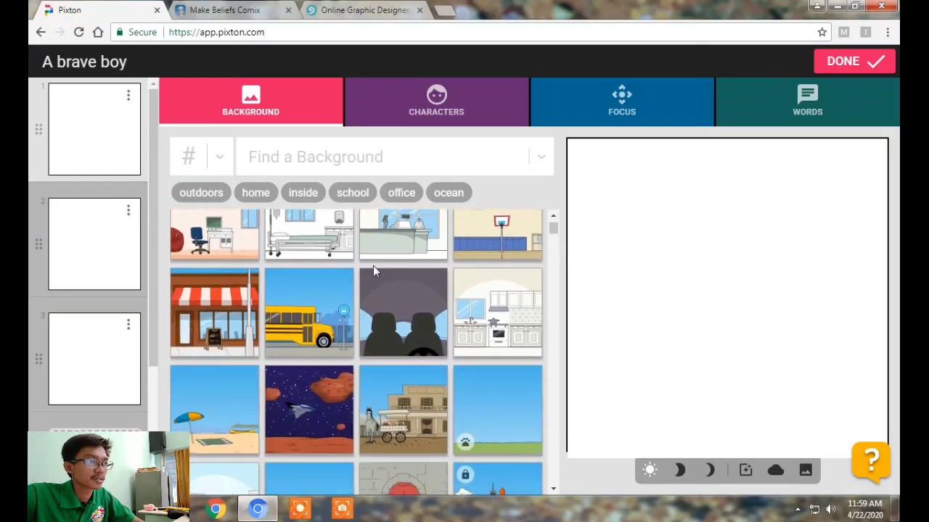
pyautogui.scroll(-3, 429, 311)
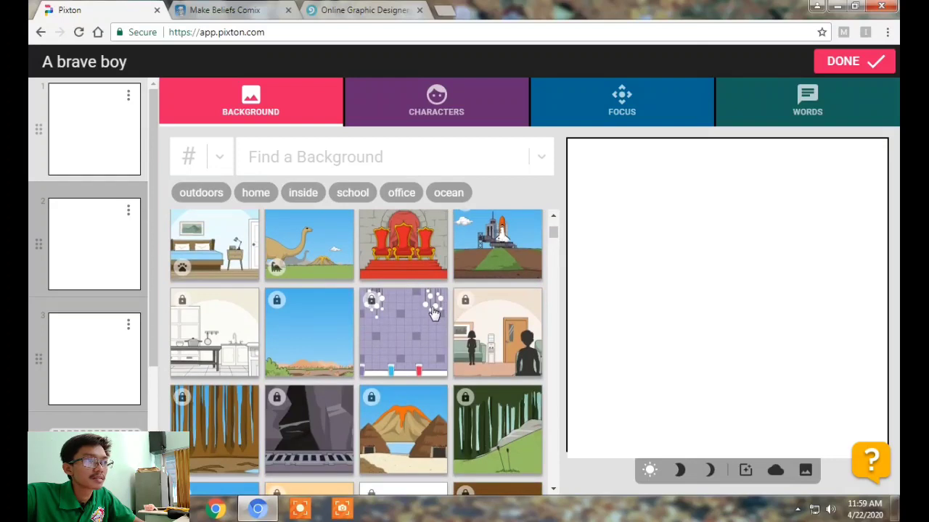
pyautogui.scroll(-8, 433, 312)
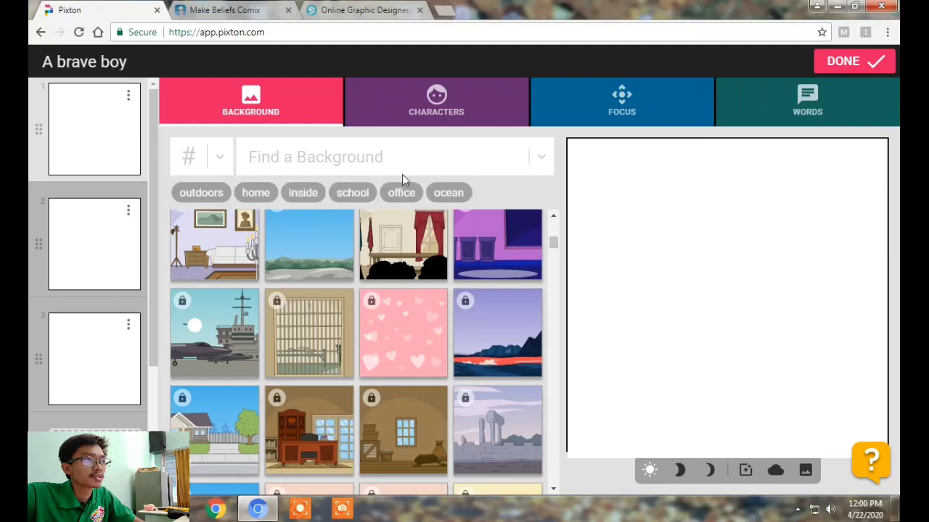
pyautogui.click(357, 153)
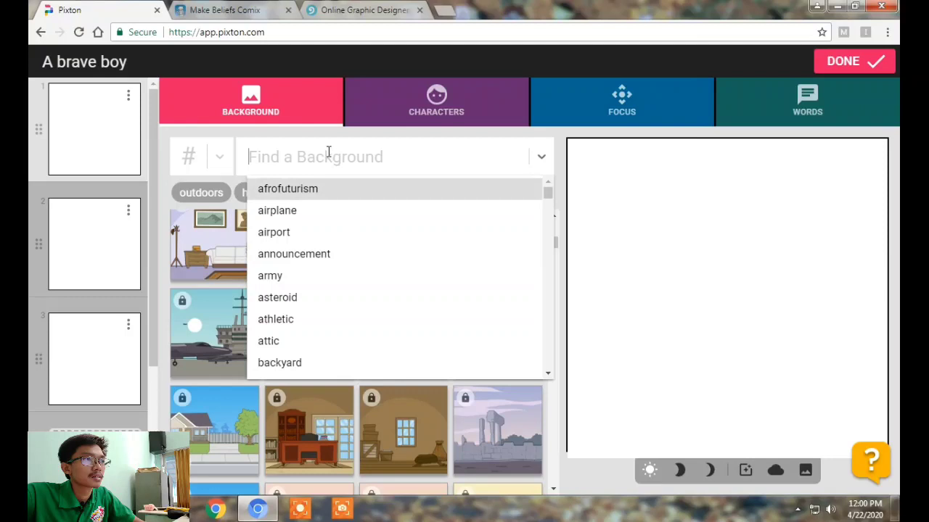
pyautogui.scroll(-10, 352, 242)
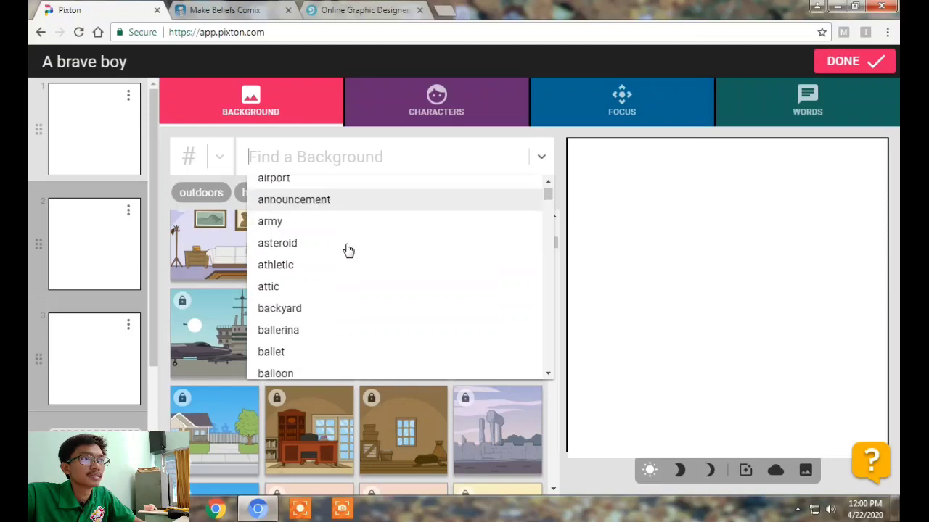
pyautogui.click(541, 155)
pyautogui.scroll(-2, 415, 243)
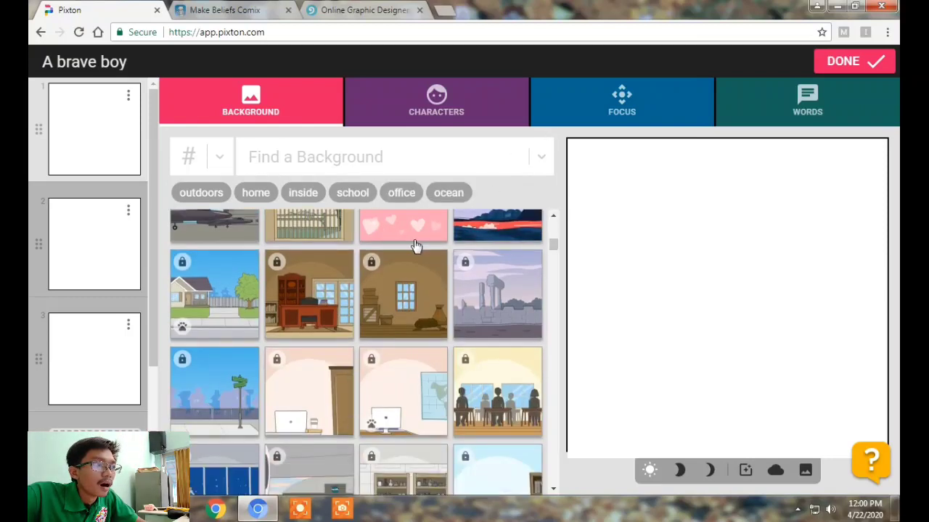
pyautogui.scroll(-3, 412, 246)
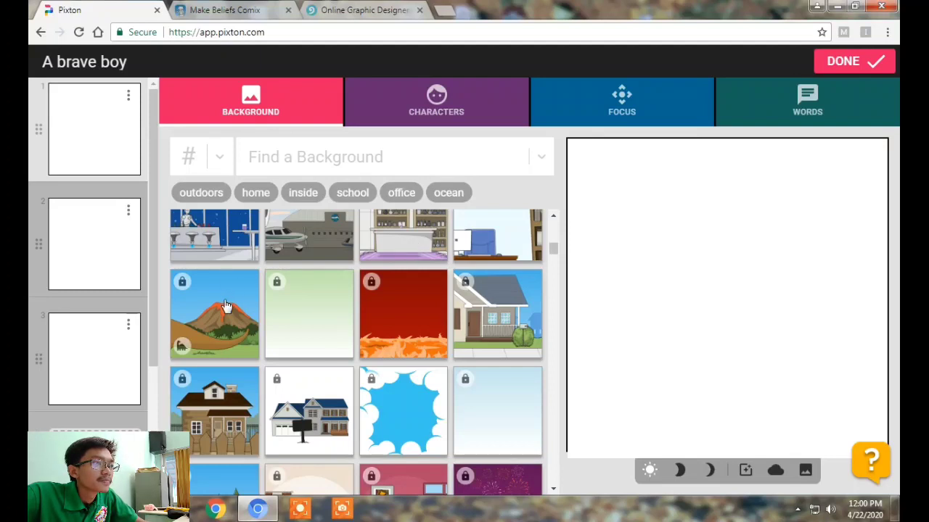
pyautogui.scroll(-4, 225, 307)
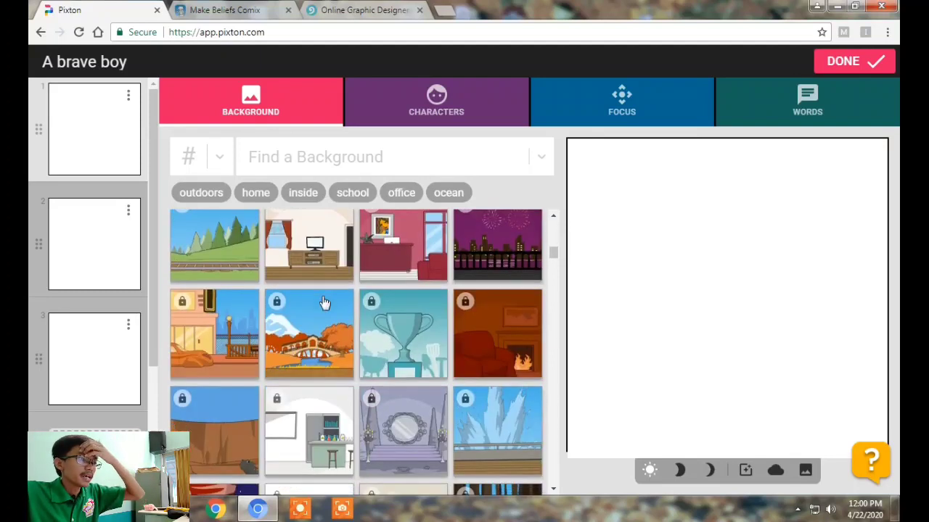
pyautogui.scroll(-5, 326, 300)
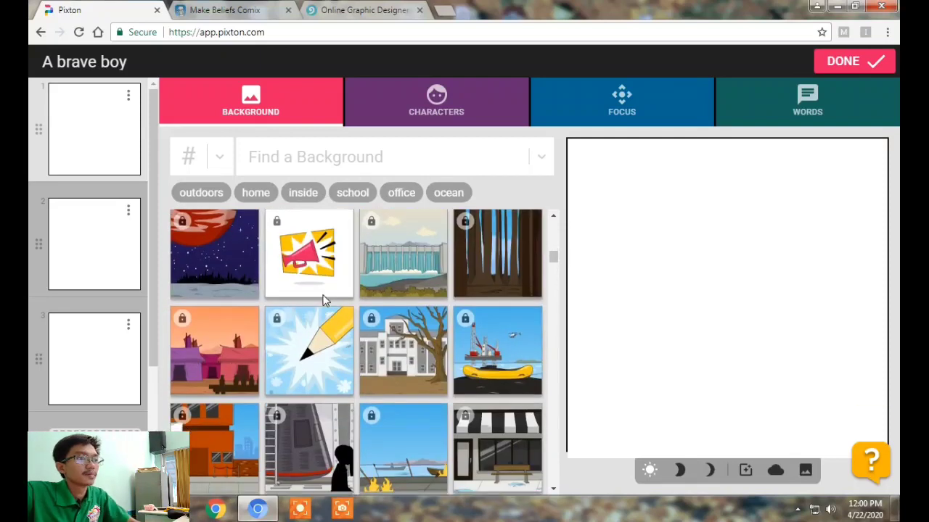
pyautogui.scroll(-6, 324, 299)
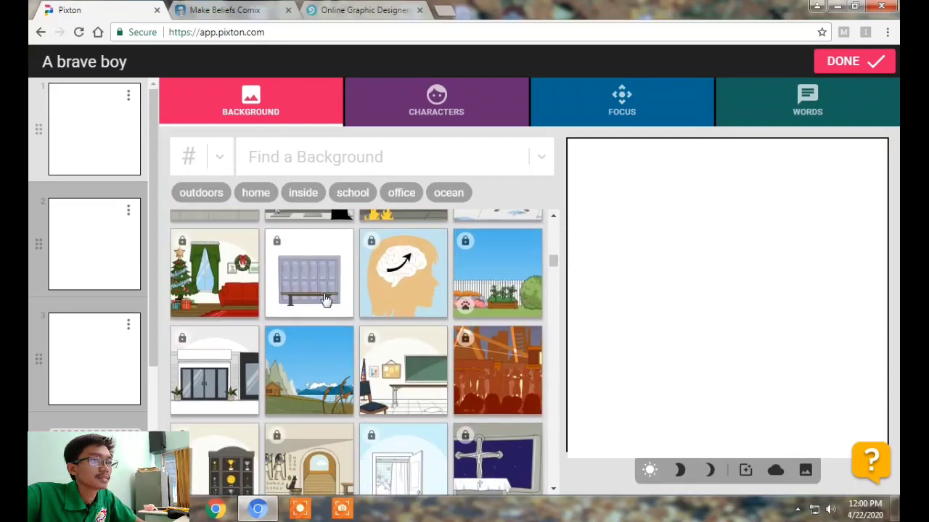
pyautogui.scroll(-6, 324, 300)
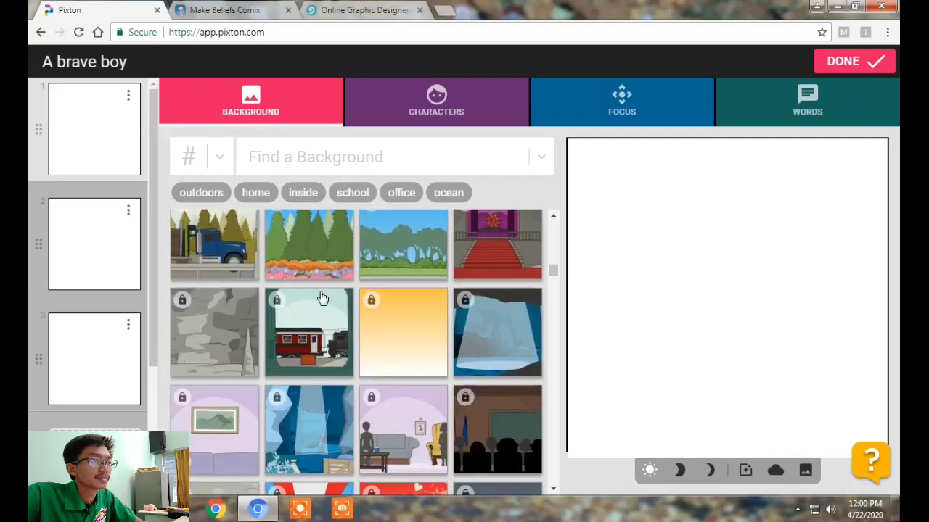
pyautogui.scroll(-6, 320, 300)
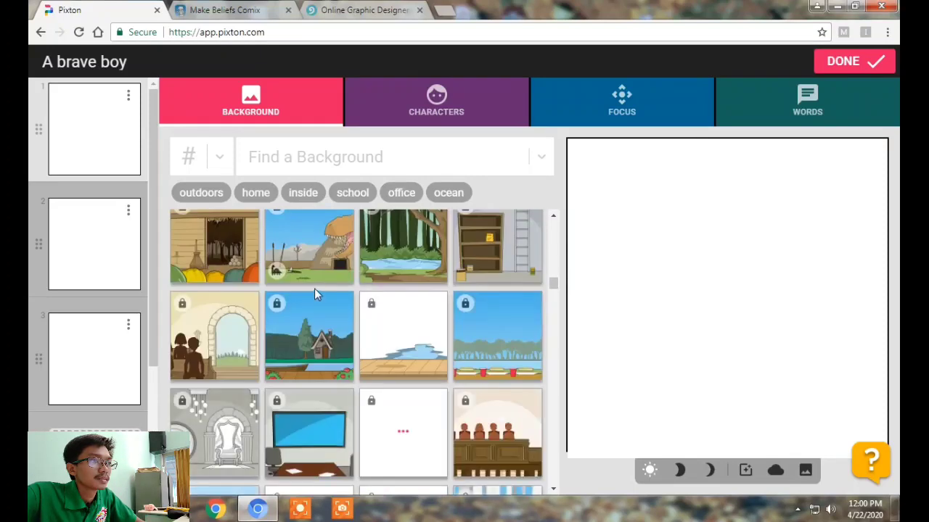
pyautogui.scroll(-6, 338, 307)
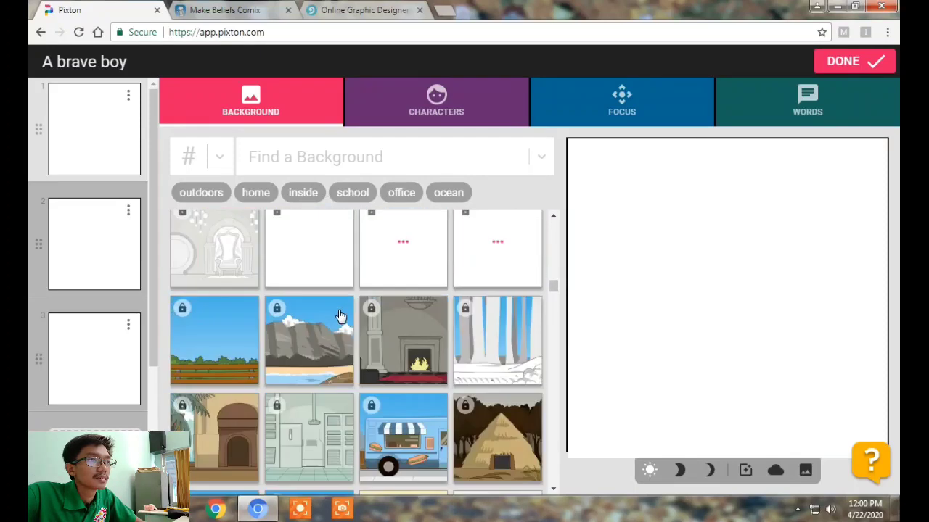
pyautogui.scroll(-3, 338, 303)
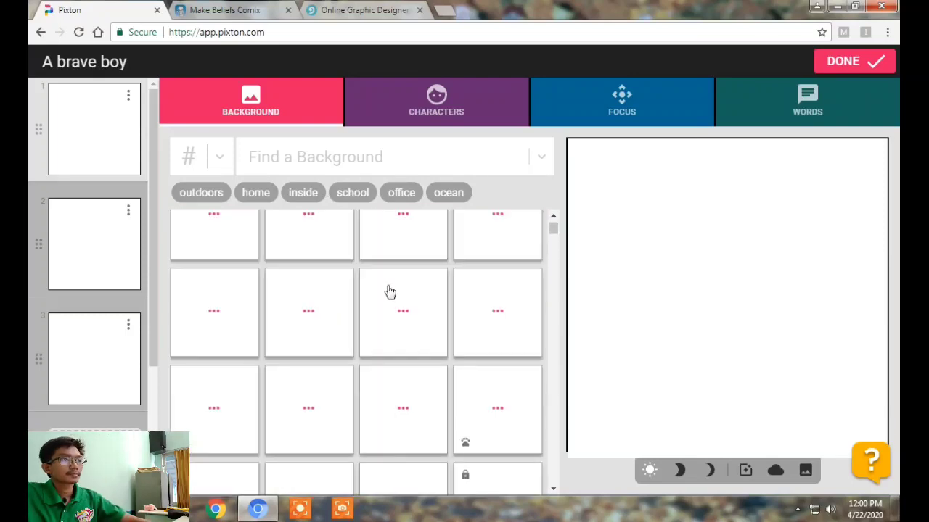
# Filter the backgrounds by school, look through the matching scenes, and narrow them further with the home keyword.
pyautogui.click(348, 197)
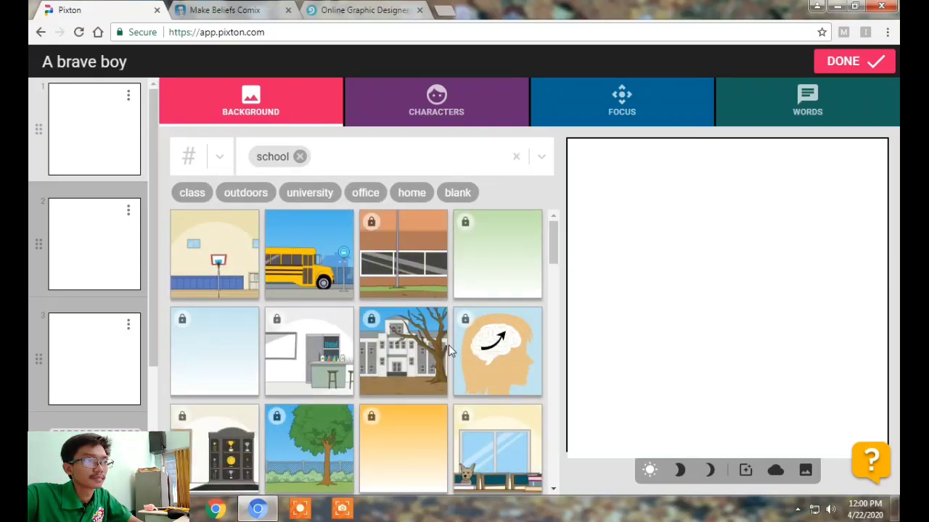
pyautogui.scroll(-2, 448, 345)
pyautogui.scroll(-2, 449, 345)
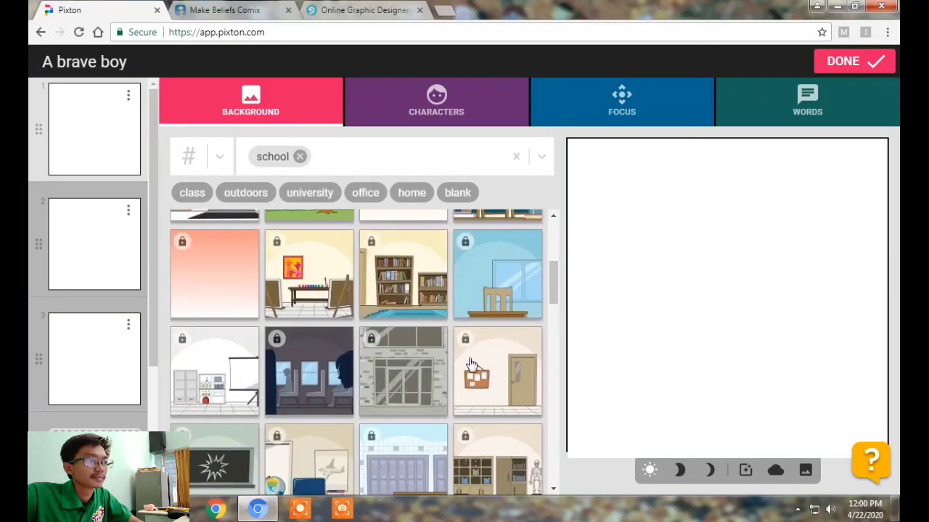
pyautogui.scroll(-3, 470, 357)
pyautogui.scroll(-2, 473, 364)
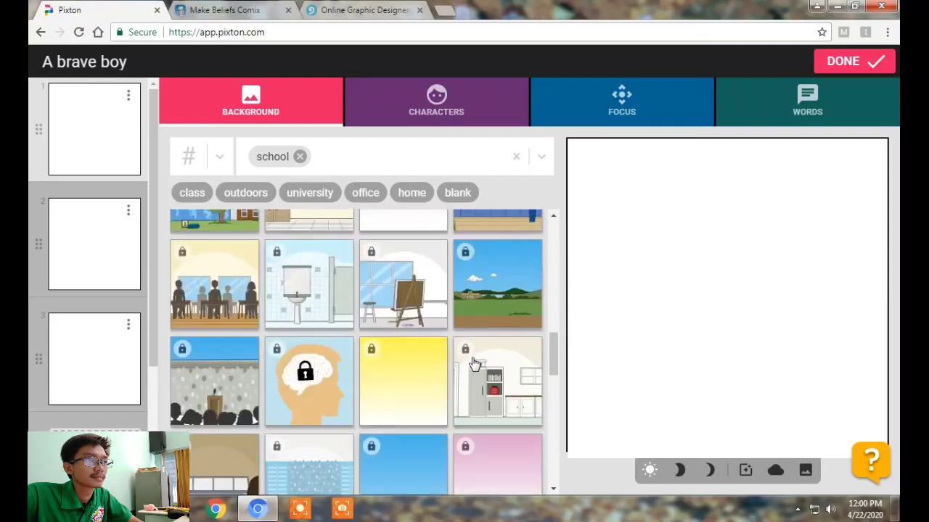
pyautogui.scroll(-2, 473, 365)
pyautogui.scroll(-1, 473, 369)
pyautogui.scroll(-4, 472, 370)
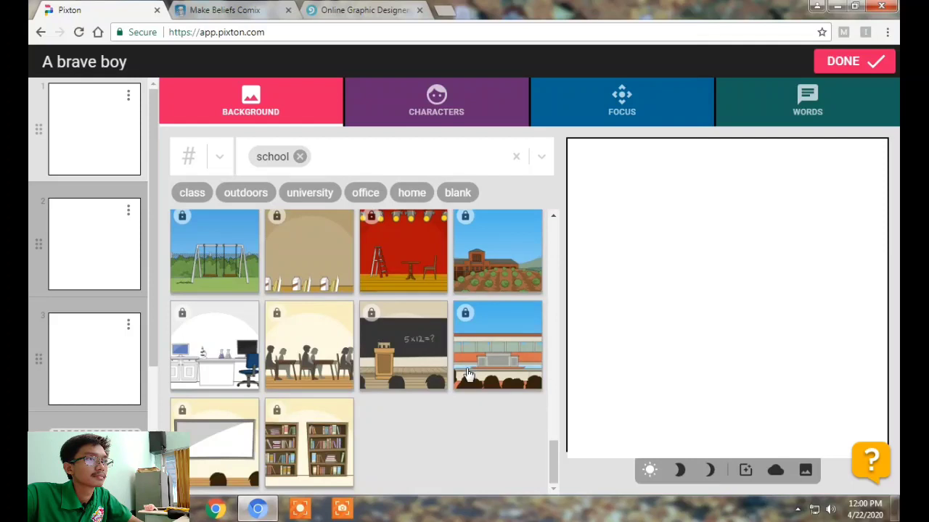
pyautogui.scroll(-4, 435, 326)
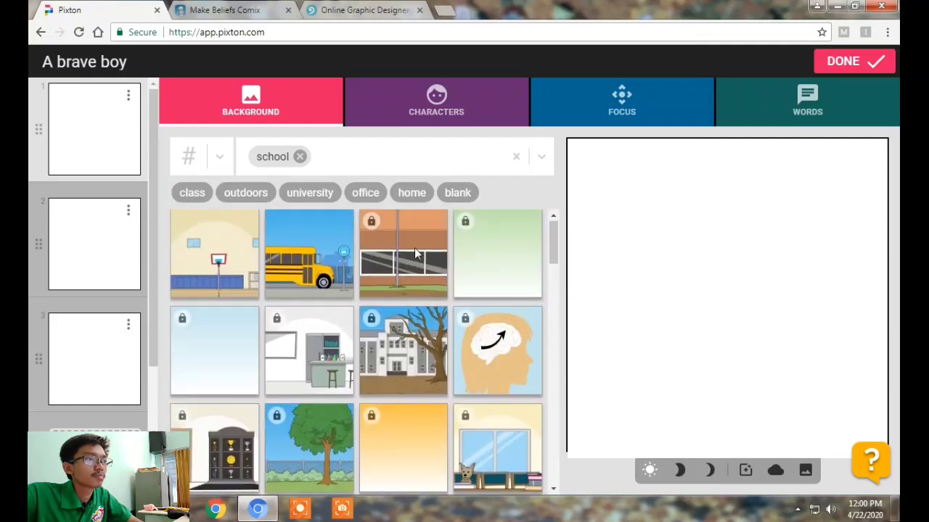
pyautogui.click(412, 193)
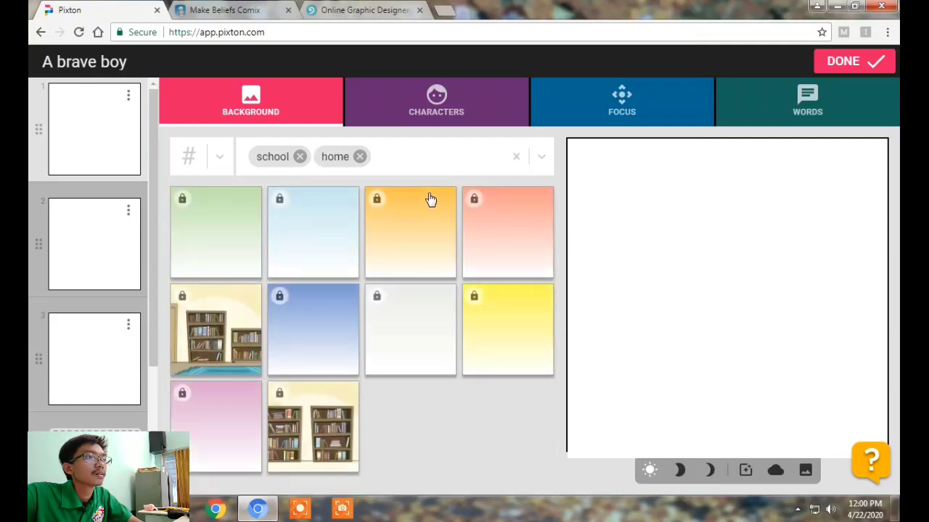
# Clear the school and home filters and give the first panel the background with the long-necked dinosaur and volcano.
pyautogui.click(300, 156)
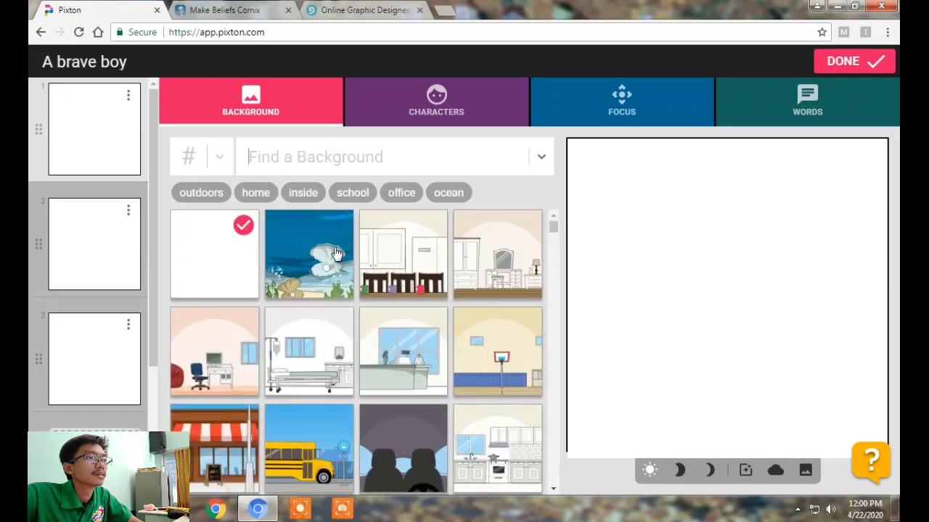
pyautogui.scroll(-3, 336, 252)
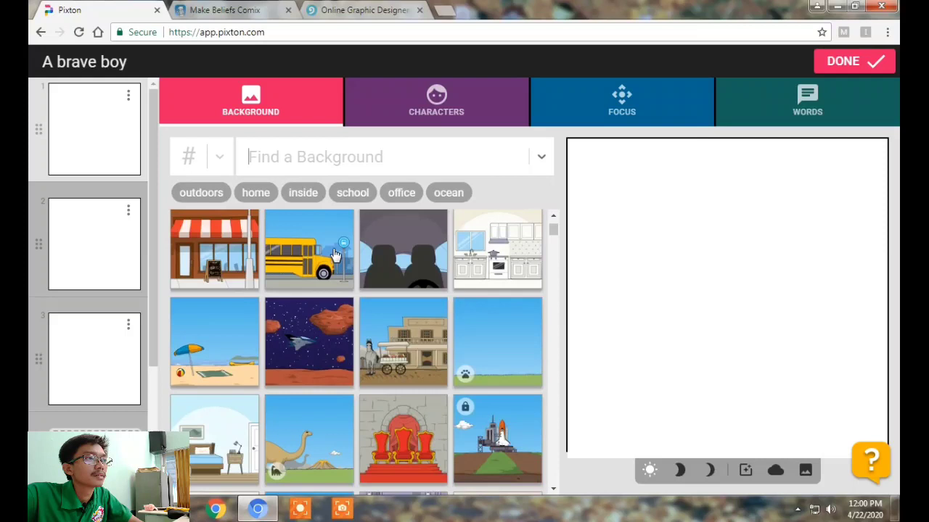
pyautogui.scroll(-2, 336, 254)
pyautogui.click(307, 316)
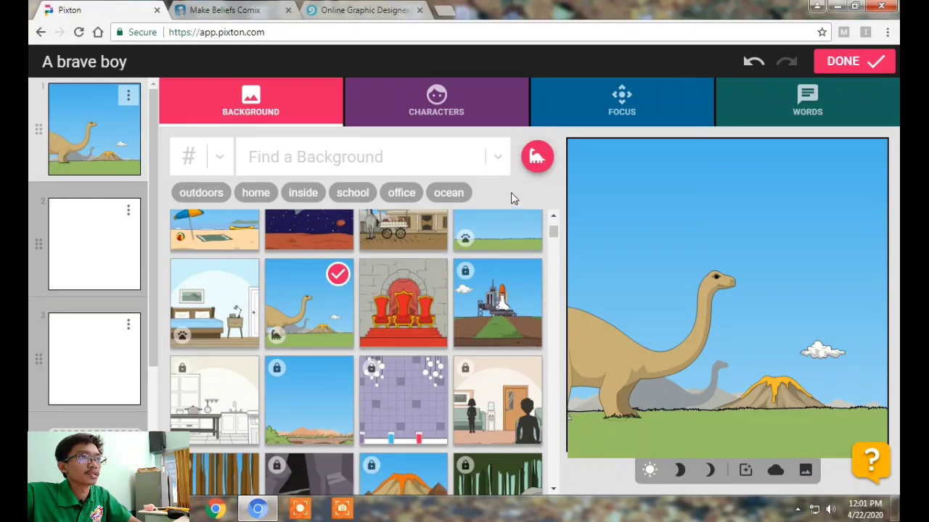
# Look through the character gallery for the first panel and check which content pack contains the locked masked villain in black.
pyautogui.click(436, 111)
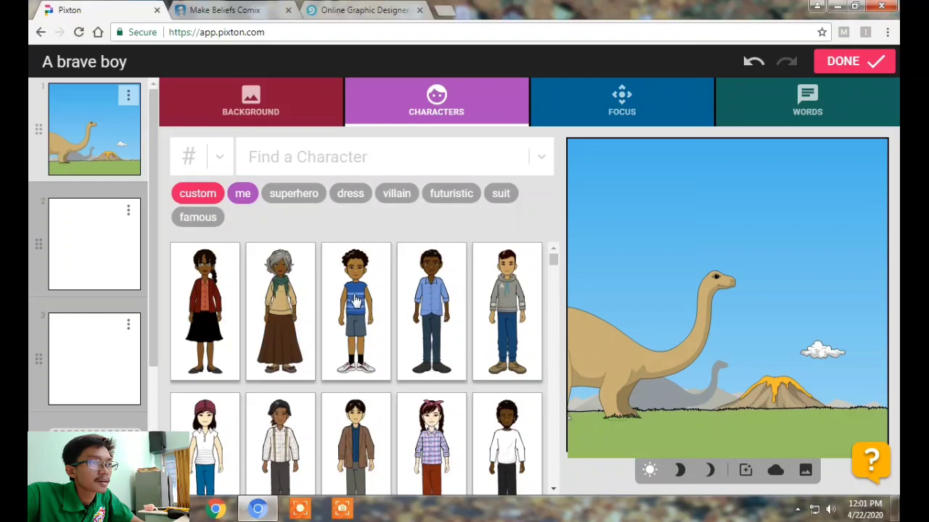
pyautogui.scroll(-4, 355, 301)
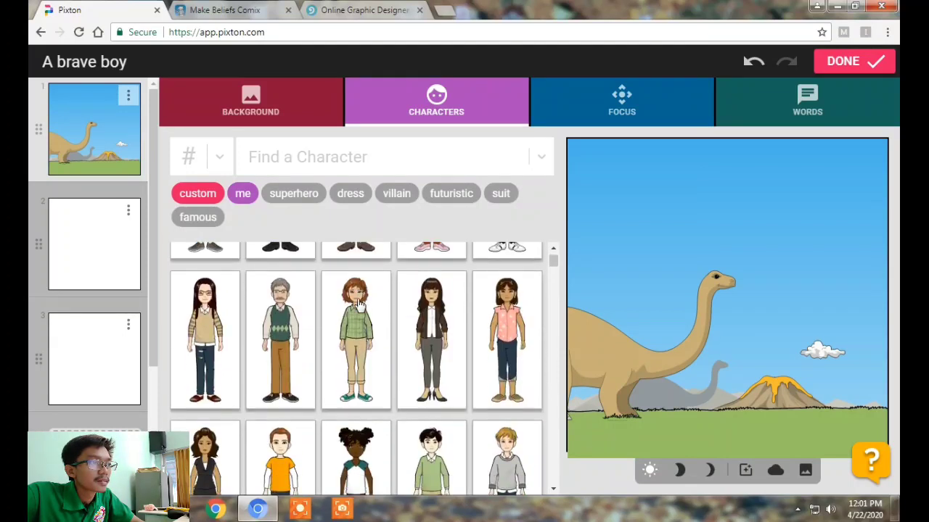
pyautogui.scroll(-4, 358, 305)
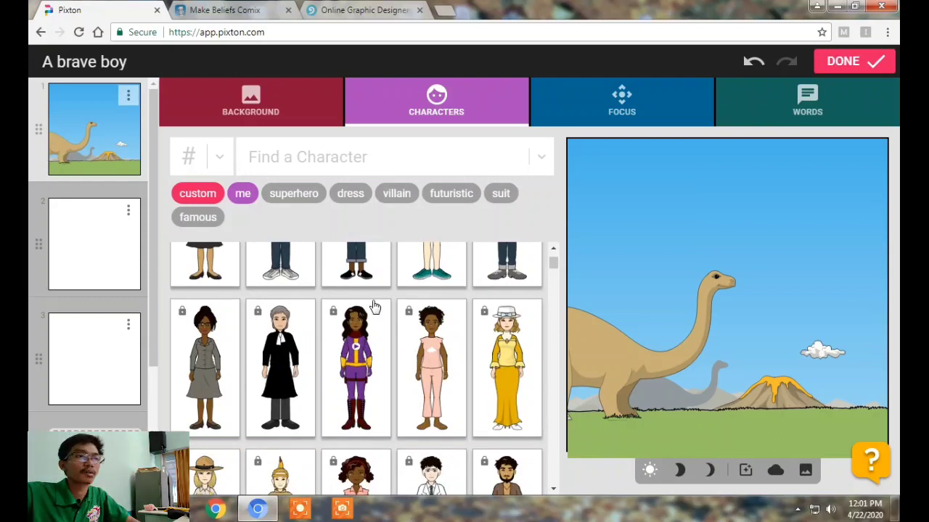
pyautogui.scroll(-5, 369, 306)
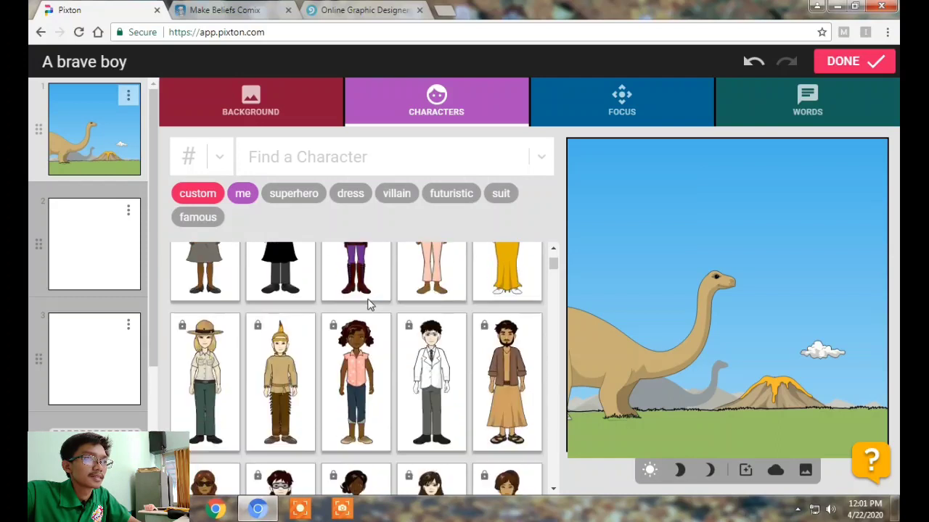
pyautogui.scroll(-5, 369, 305)
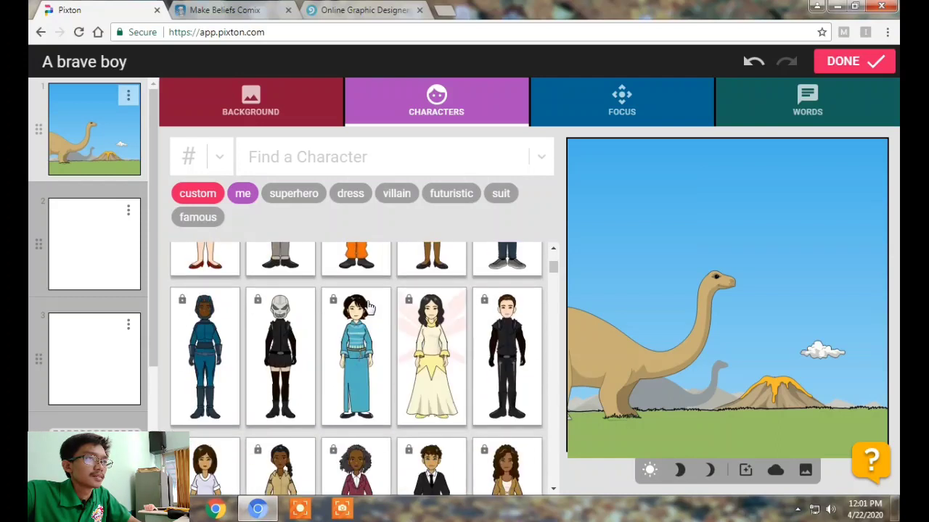
pyautogui.scroll(-3, 421, 370)
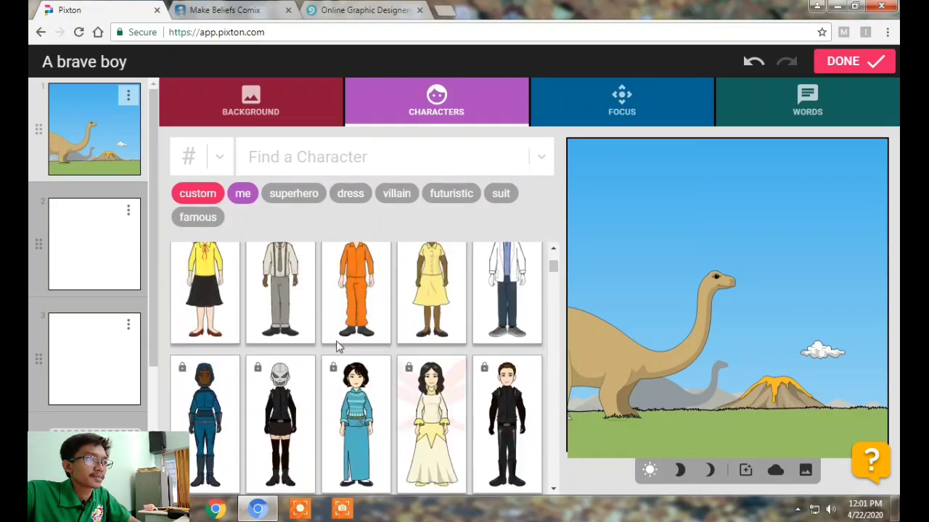
pyautogui.click(289, 401)
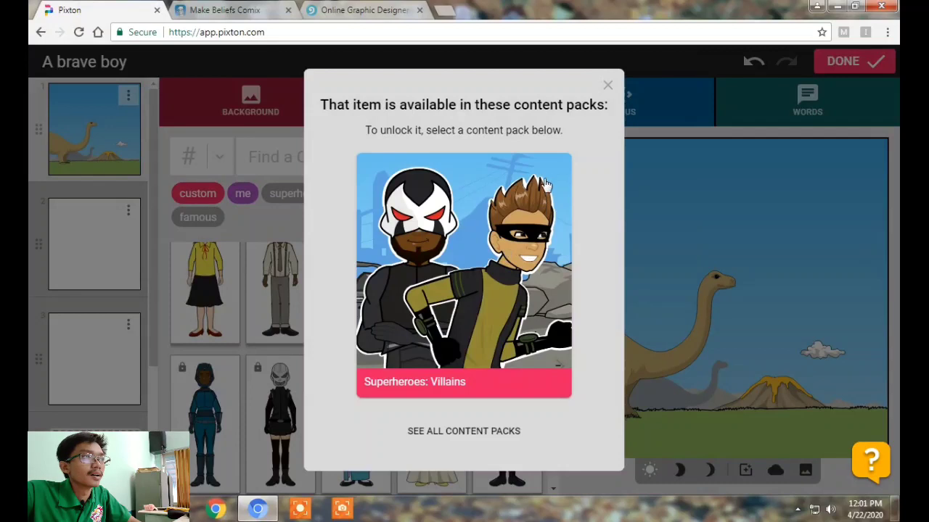
pyautogui.click(607, 87)
# Add the curly-haired boy in the striped blue shirt to the first panel and place him at the panel's left edge.
pyautogui.scroll(-5, 341, 331)
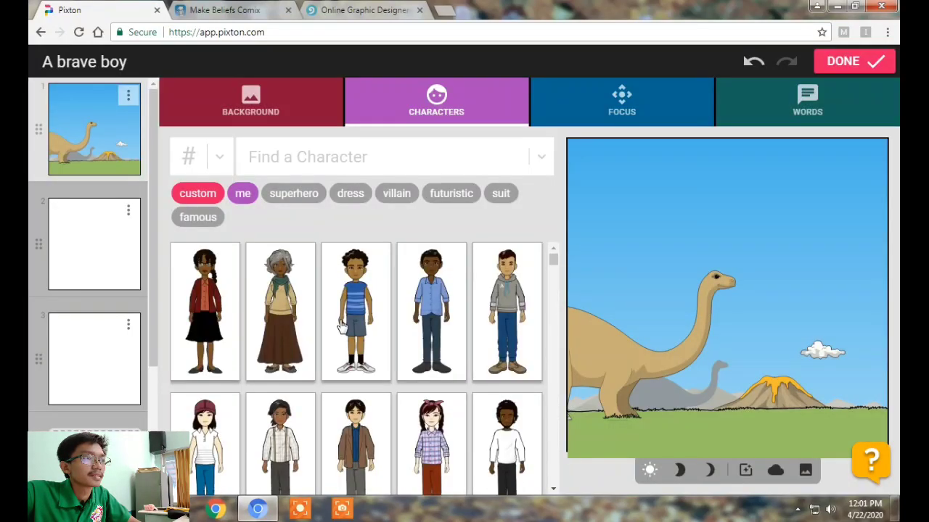
pyautogui.click(361, 312)
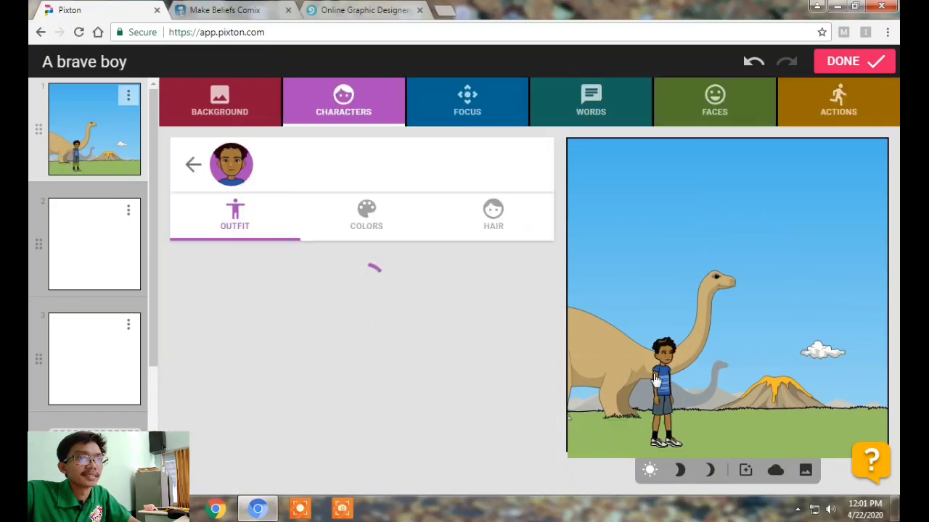
pyautogui.moveTo(682, 374); pyautogui.dragTo(800, 363)
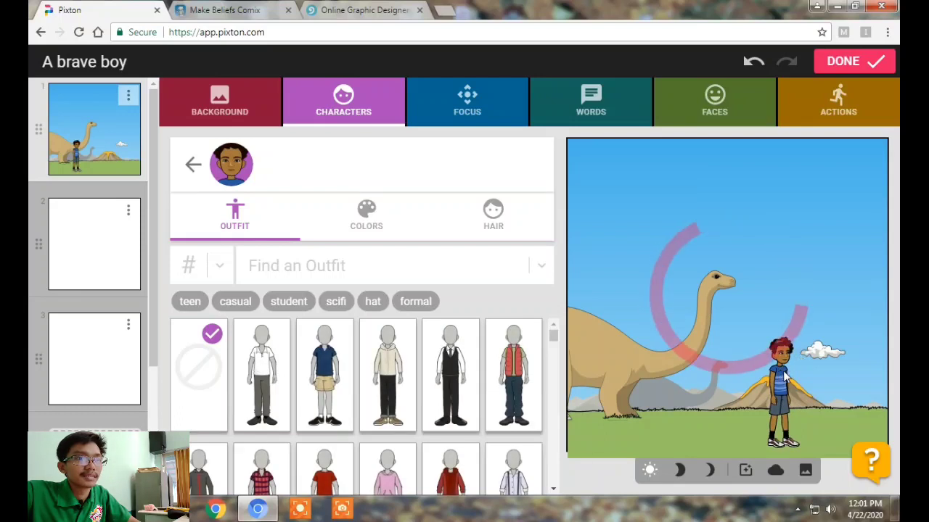
pyautogui.moveTo(783, 380); pyautogui.dragTo(580, 397)
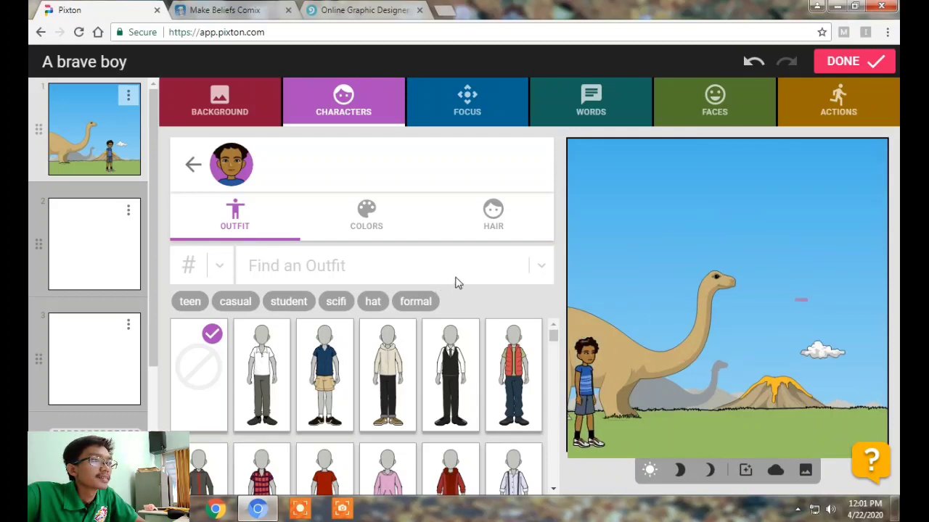
# Look through the outfits and give the boy the grey hooded jacket with khaki trousers and black shoes.
pyautogui.scroll(-1, 315, 328)
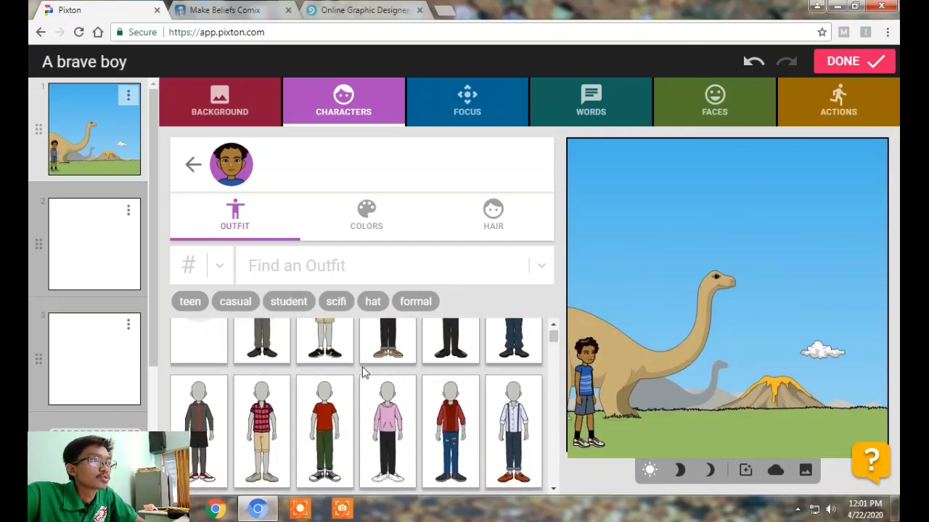
pyautogui.scroll(1, 366, 373)
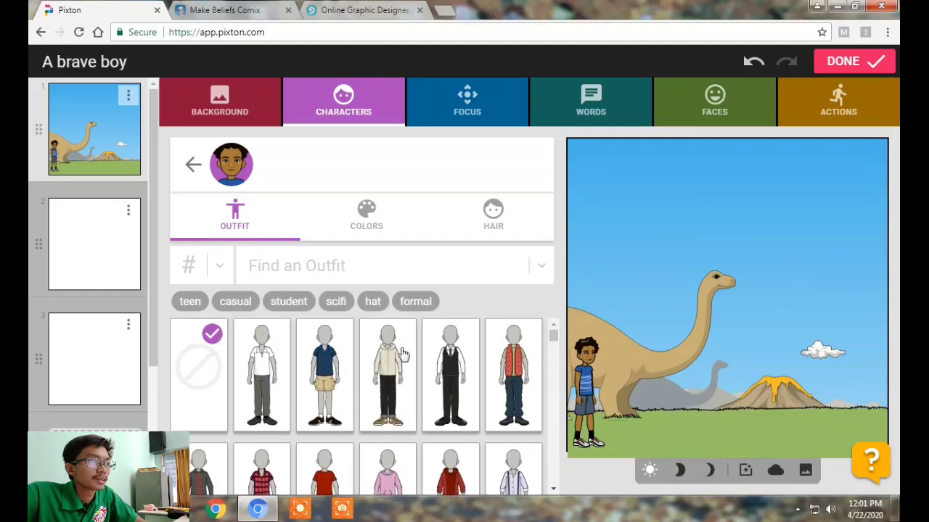
pyautogui.scroll(-3, 398, 393)
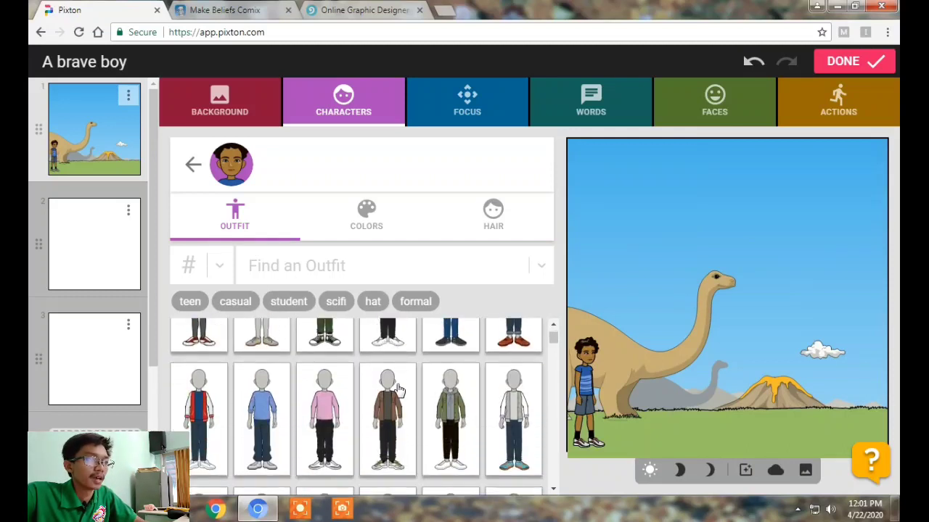
pyautogui.scroll(-1, 398, 393)
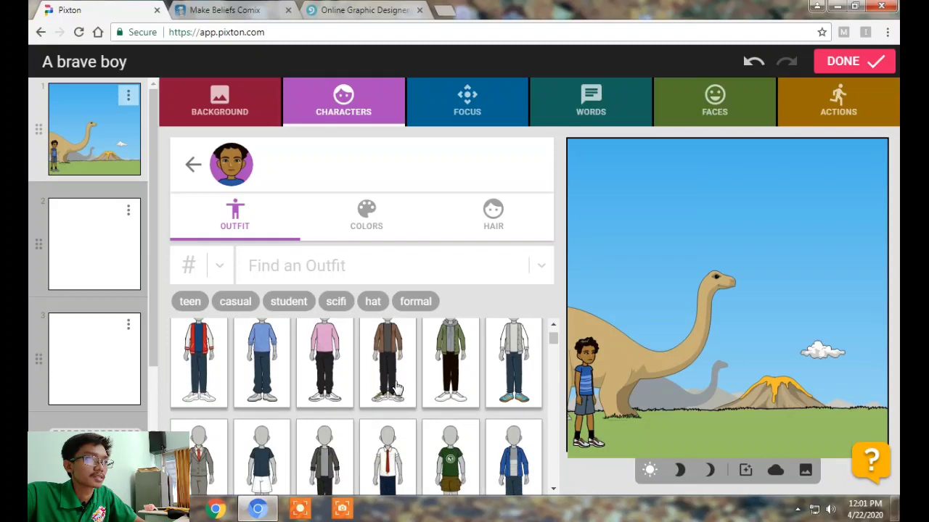
pyautogui.scroll(-1, 395, 390)
pyautogui.scroll(-1, 396, 388)
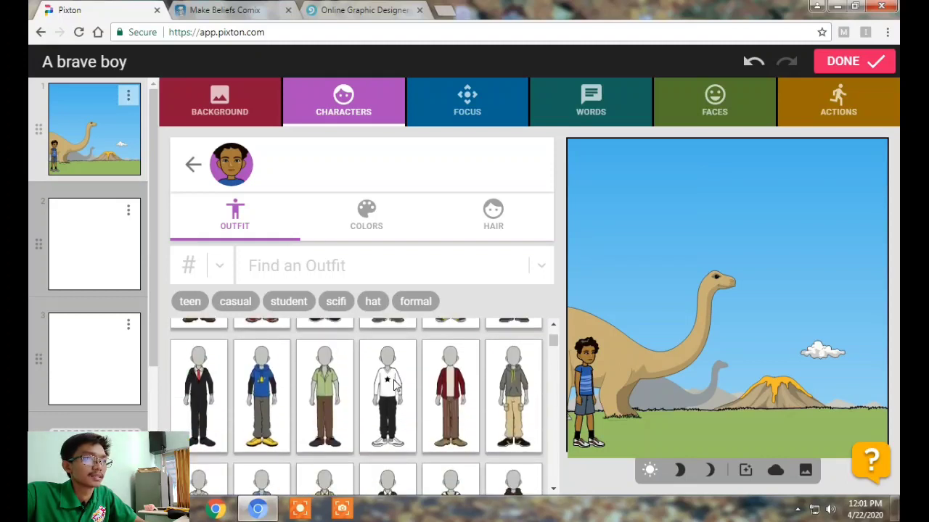
pyautogui.click(510, 385)
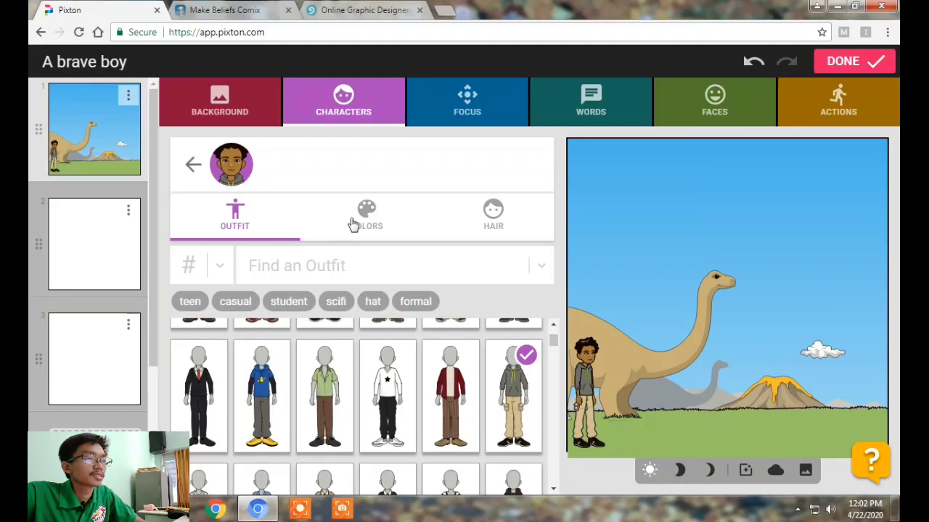
# Give the boy the light skin and orange hair colouring with blue eyes, and choose the spiky hairstyle.
pyautogui.click(389, 216)
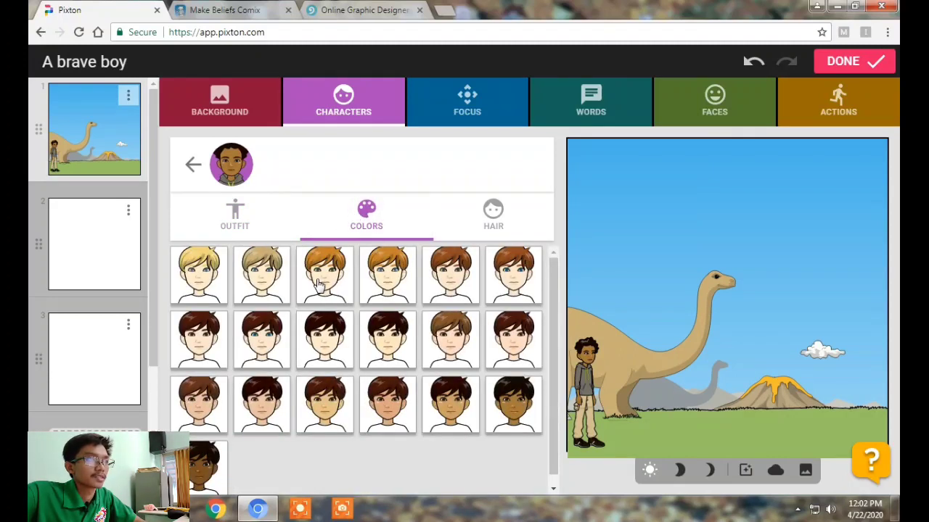
pyautogui.click(404, 263)
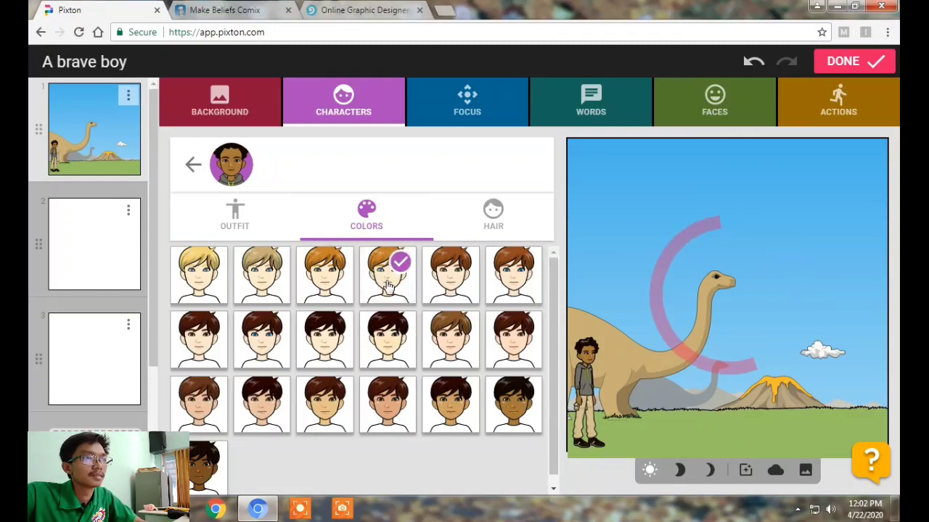
pyautogui.click(493, 222)
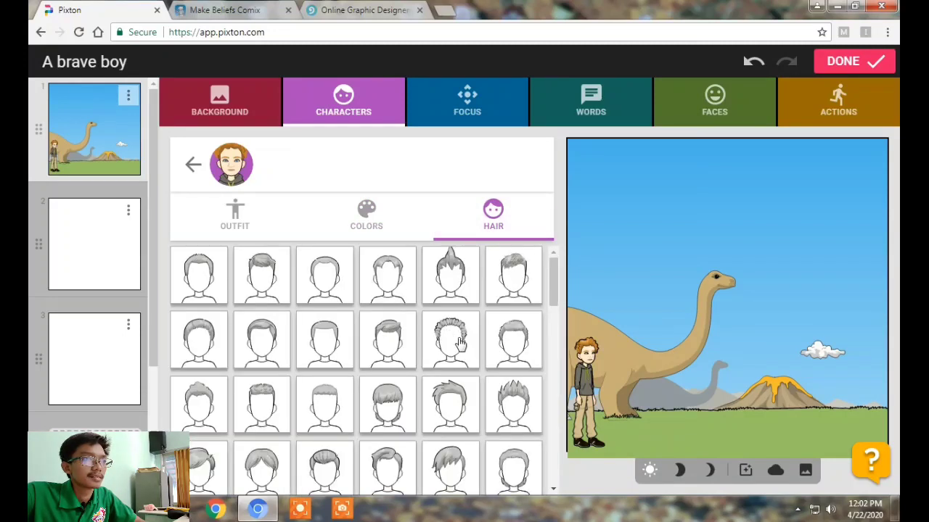
pyautogui.click(508, 403)
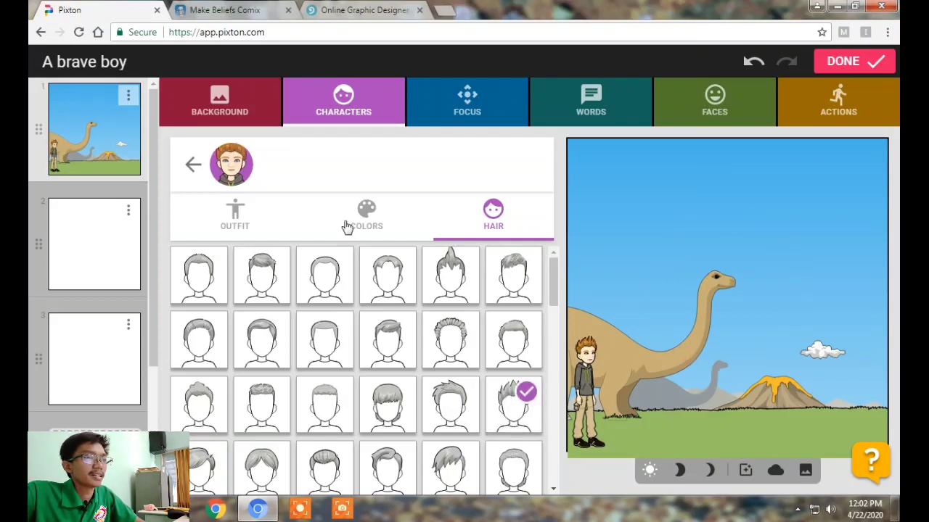
pyautogui.click(193, 165)
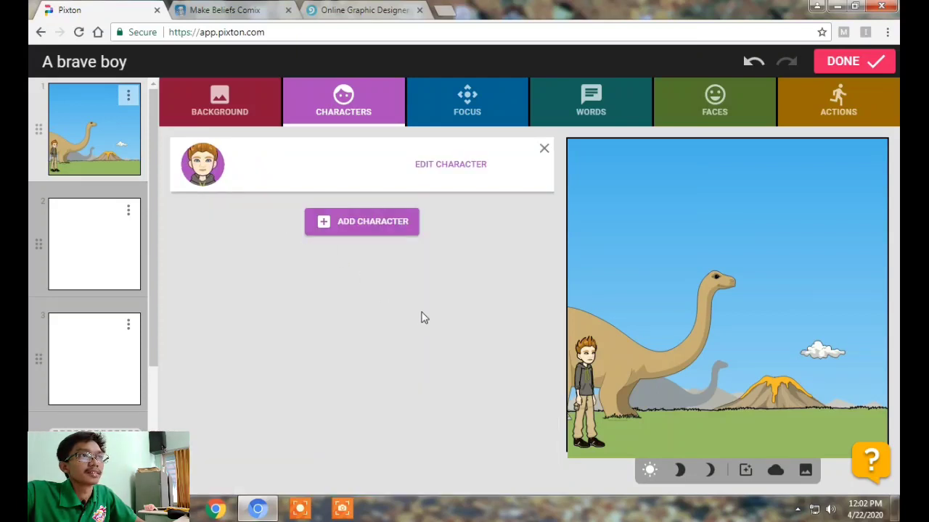
# Set the first panel's focus to layout F, with the boy facing the open-mouthed T. rex head.
pyautogui.click(464, 108)
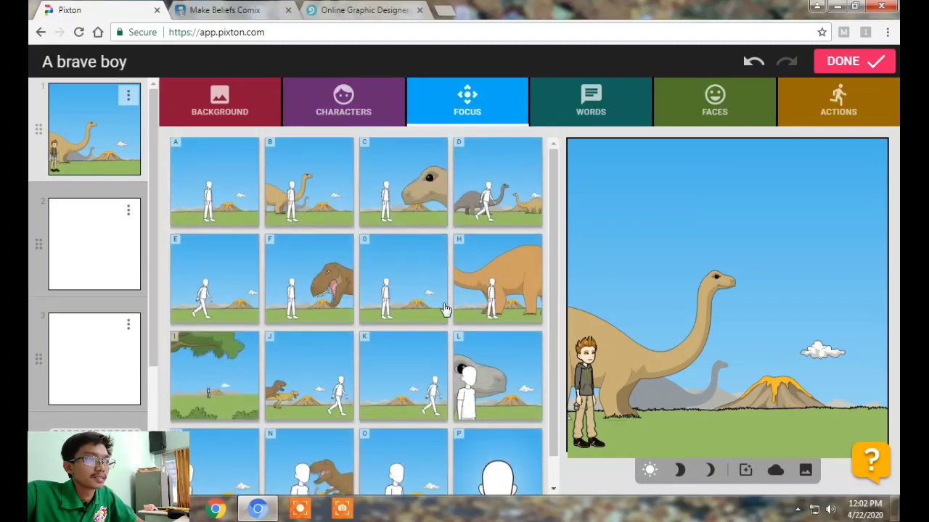
pyautogui.scroll(-1, 444, 312)
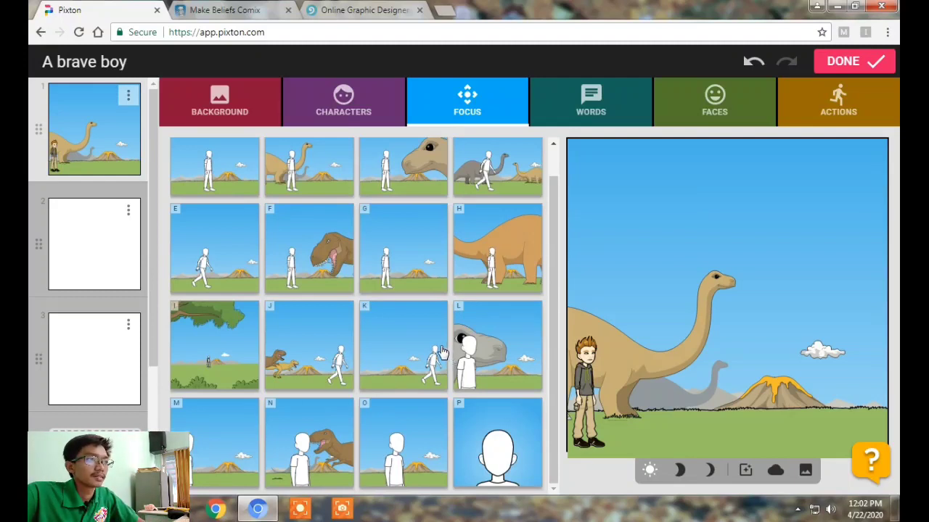
pyautogui.click(304, 261)
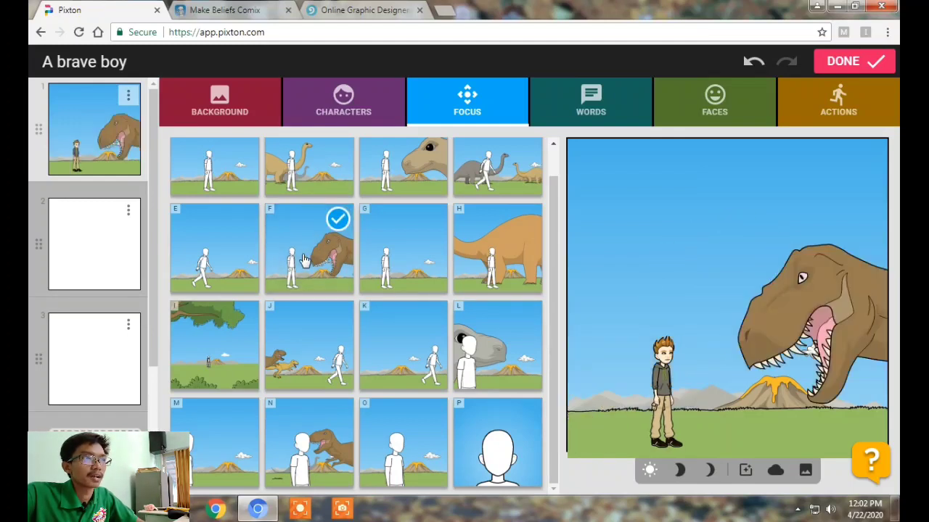
# Start adding words for the boy and try the Thought, Shout and Whisper bubble types.
pyautogui.click(593, 104)
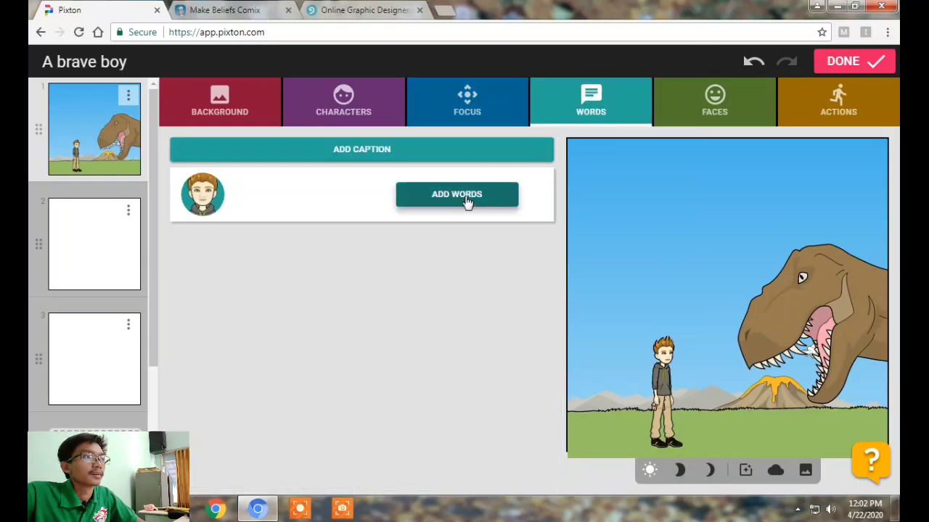
pyautogui.click(468, 203)
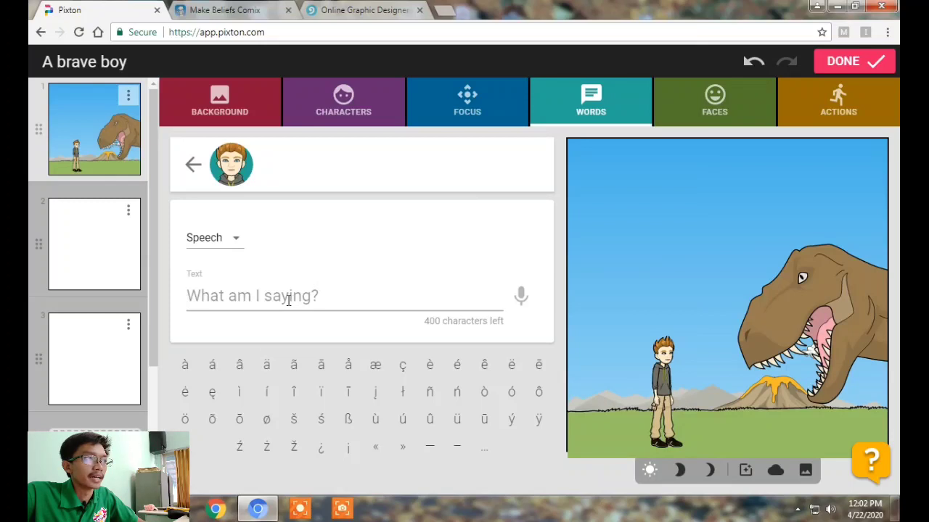
pyautogui.click(232, 239)
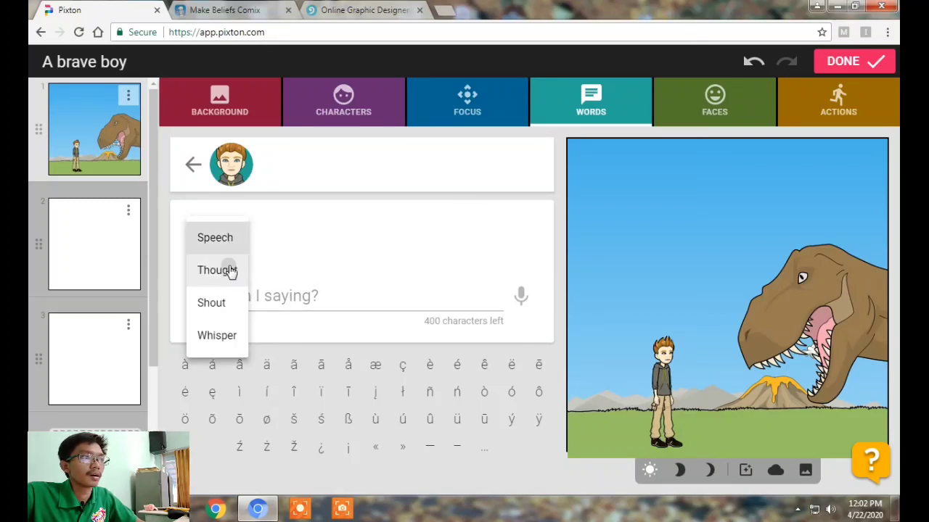
pyautogui.click(229, 269)
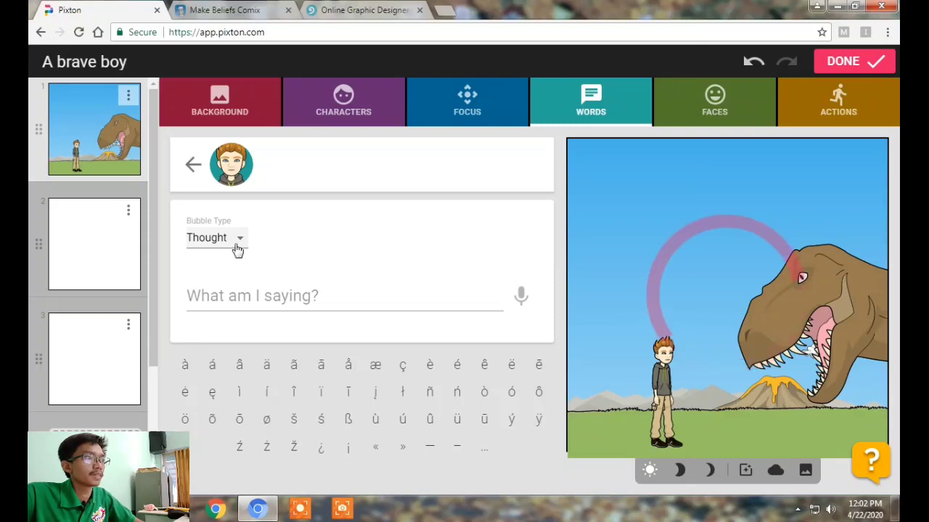
pyautogui.click(235, 245)
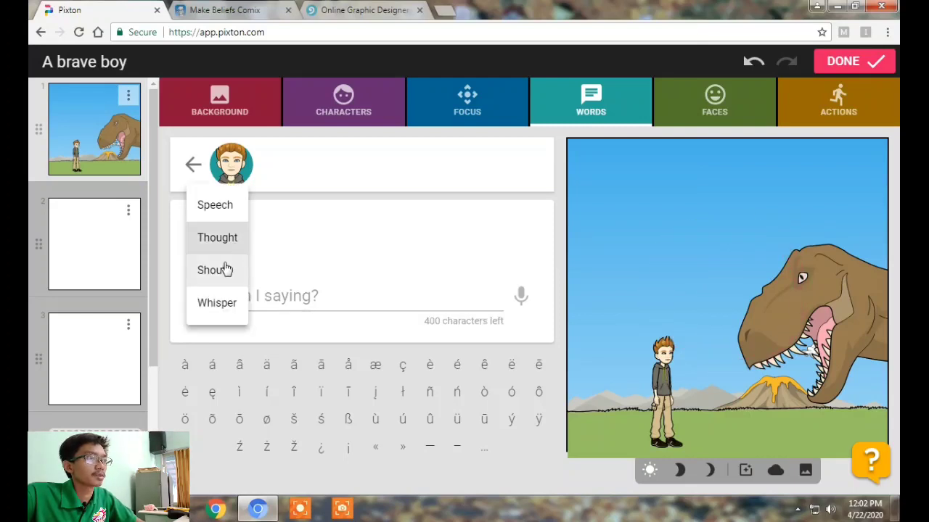
pyautogui.click(223, 269)
pyautogui.click(224, 245)
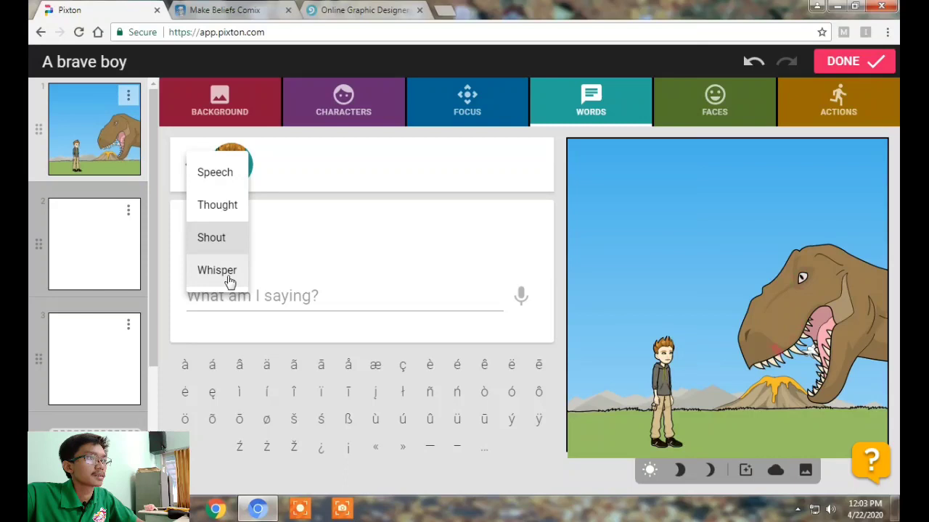
pyautogui.click(226, 273)
# Set the boy's bubble type to Shout and enter "Hey! I'm not afraid of you. I can eat you today. I Have a gun!".
pyautogui.click(232, 244)
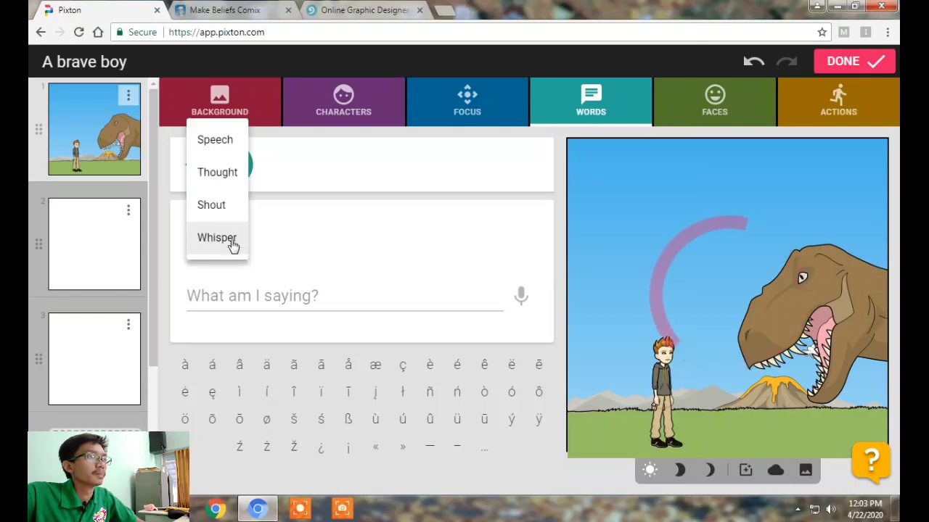
pyautogui.click(213, 204)
pyautogui.click(264, 289)
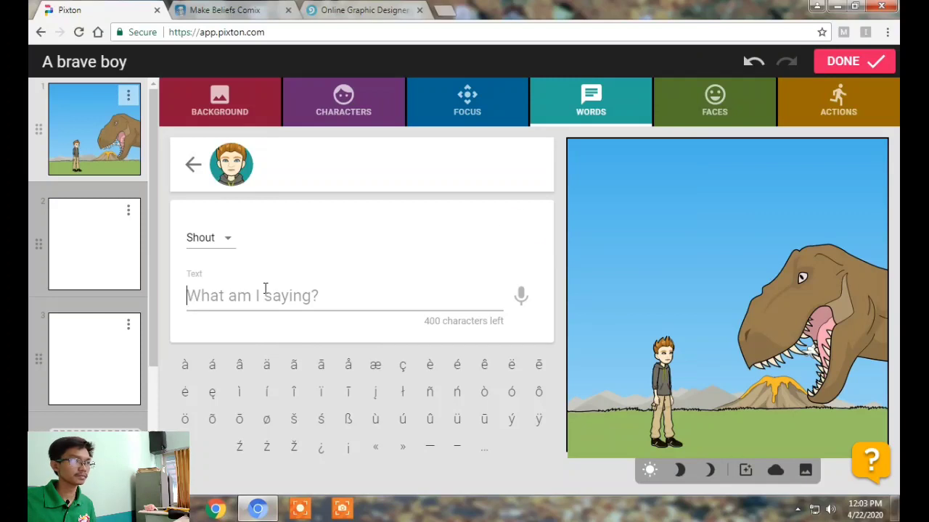
pyautogui.write('Hye')
pyautogui.write('! ')
pyautogui.write('I')
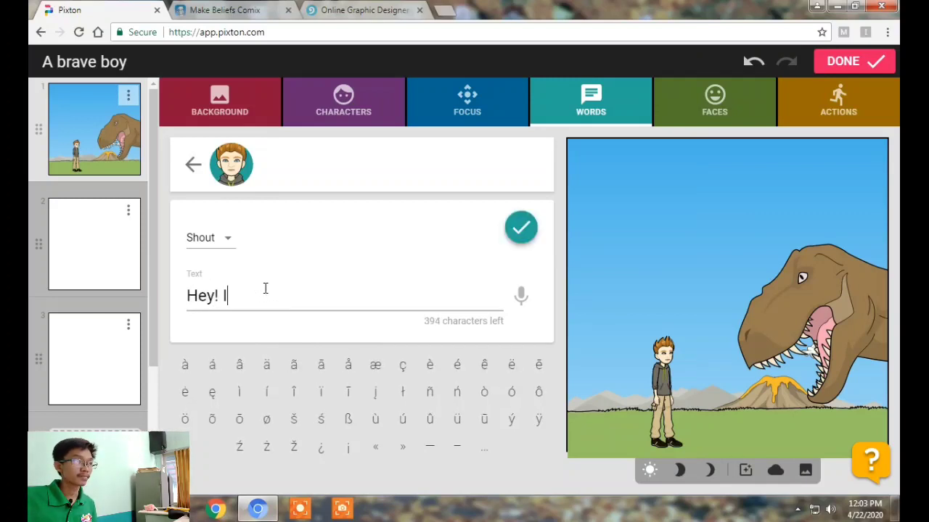
pyautogui.write("'m not af")
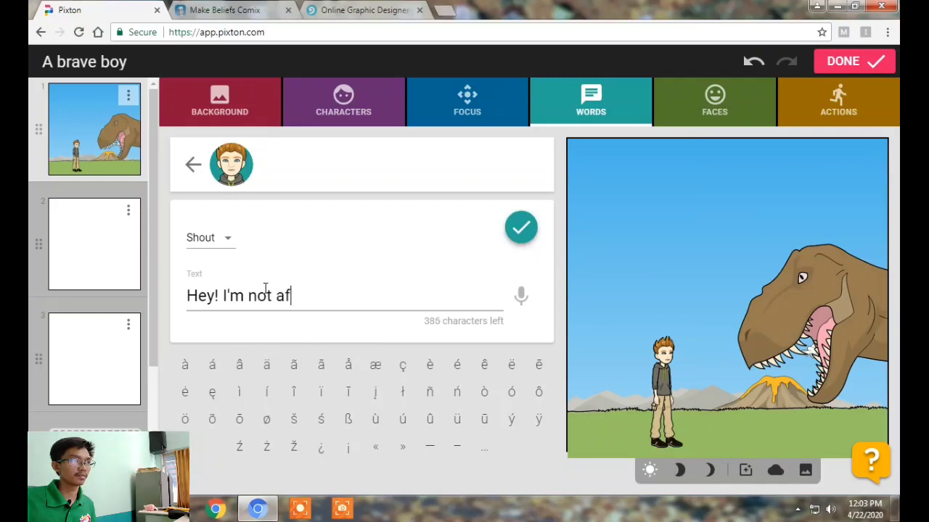
pyautogui.write('raid of tyo')
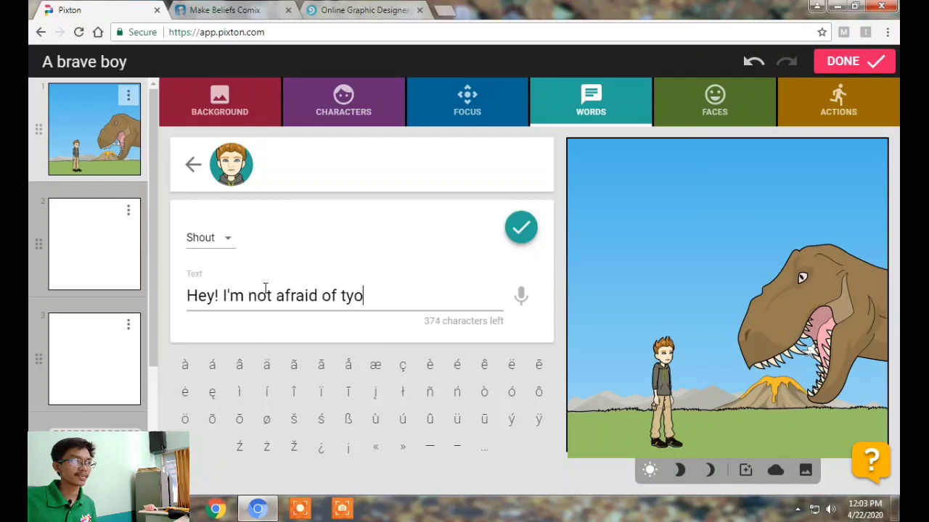
pyautogui.press('BackSpace')
pyautogui.press('BackSpace')
pyautogui.press('BackSpace')
pyautogui.write('you. I can')
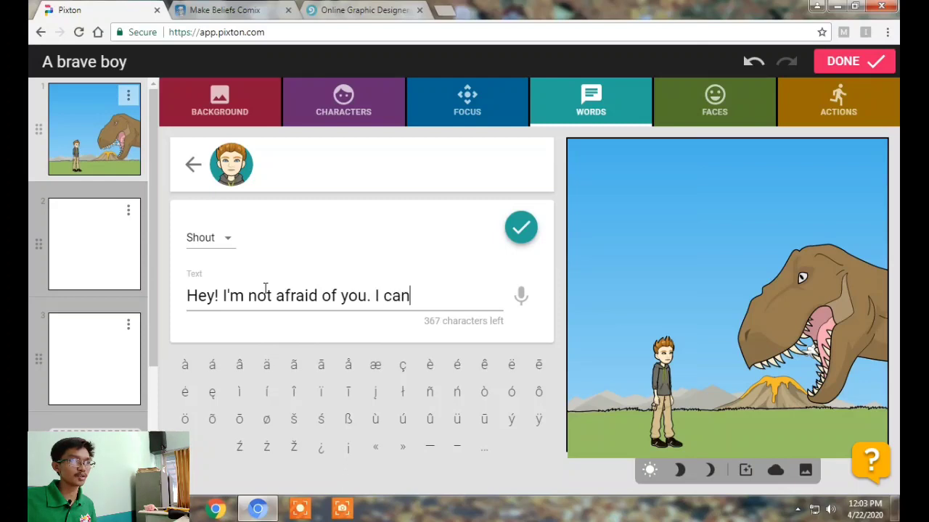
pyautogui.write(' eat you ')
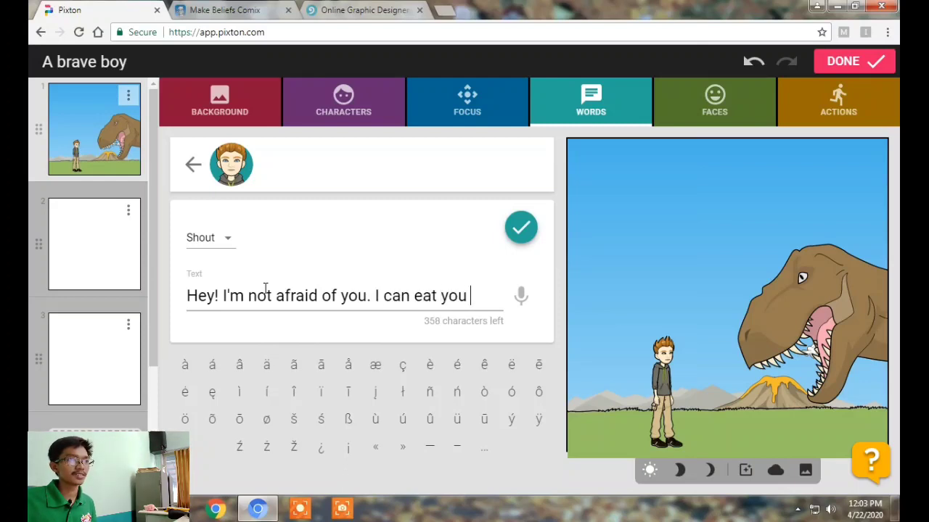
pyautogui.write('today //')
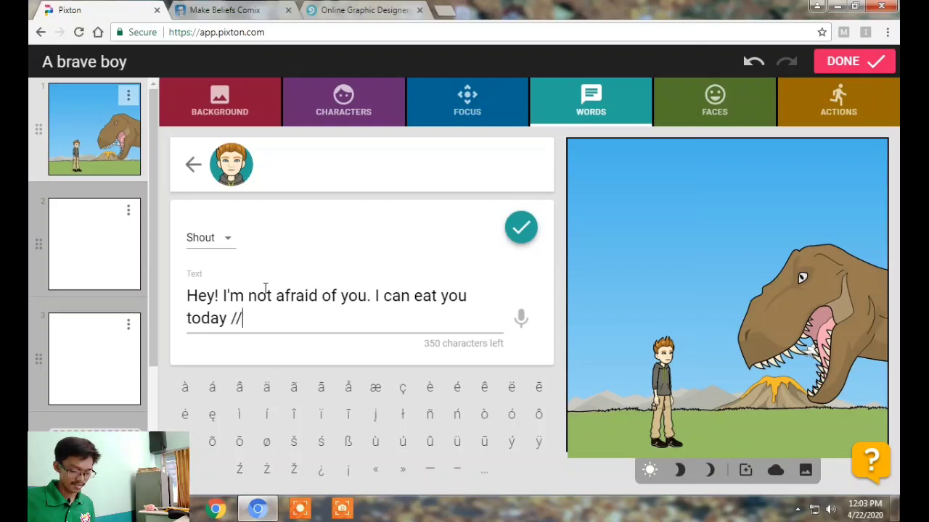
pyautogui.write(' ... Roar')
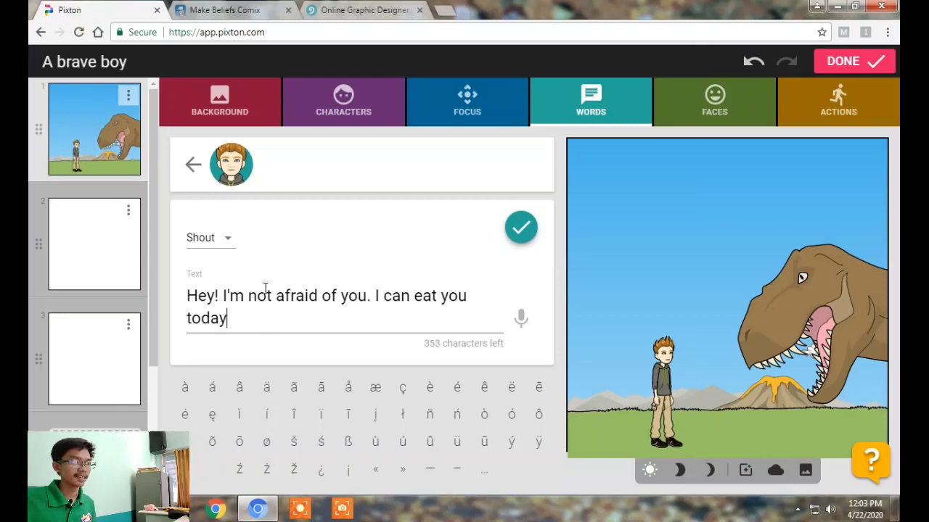
pyautogui.write('I Have')
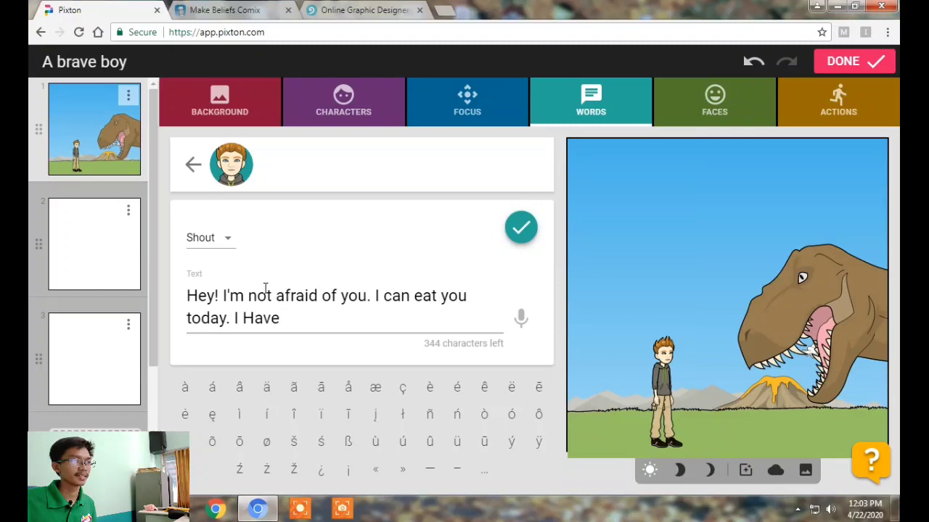
pyautogui.write(' a gun')
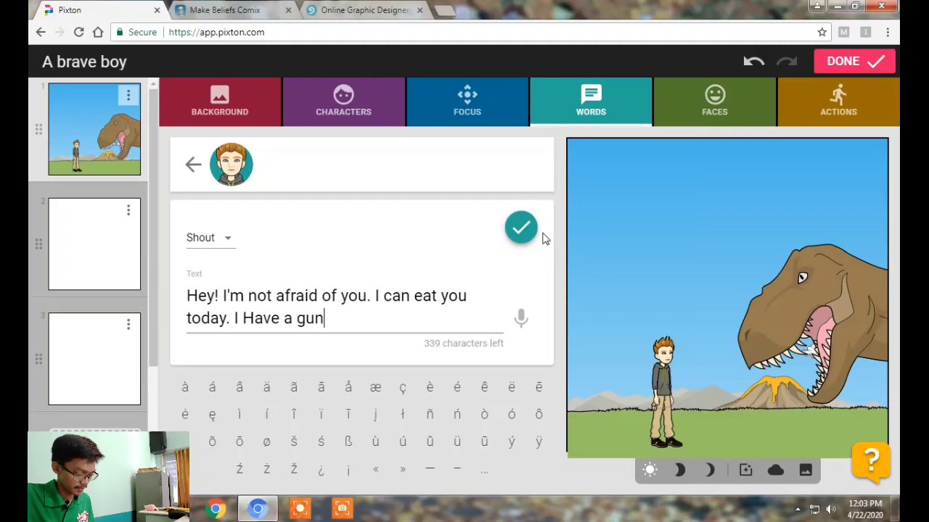
pyautogui.write('!')
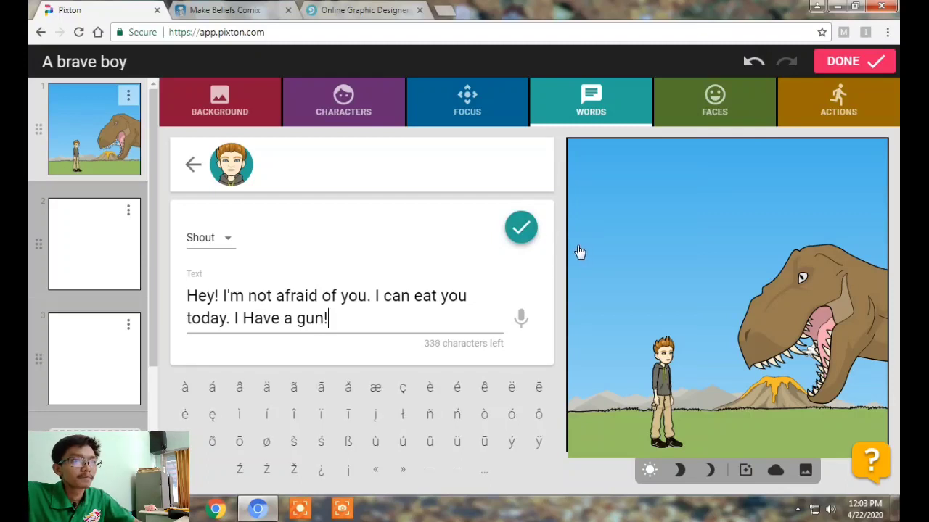
pyautogui.click(520, 228)
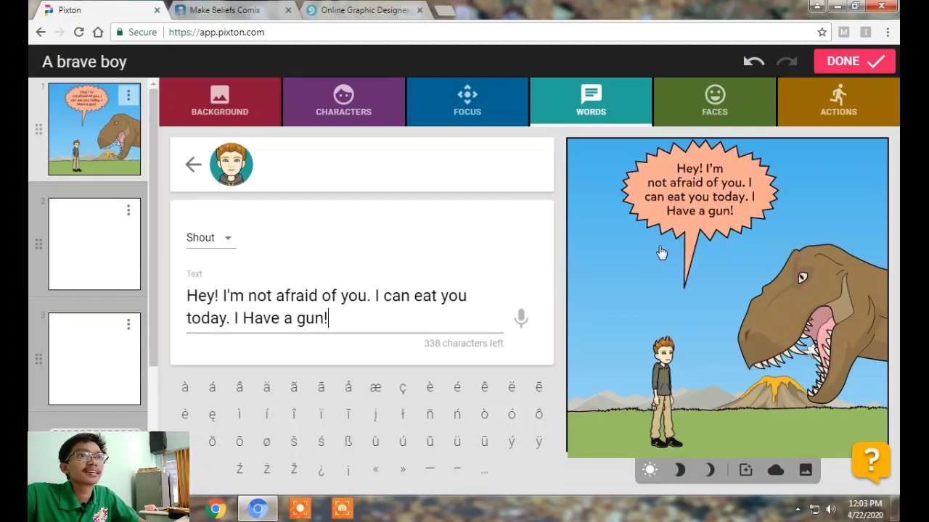
pyautogui.click(624, 241)
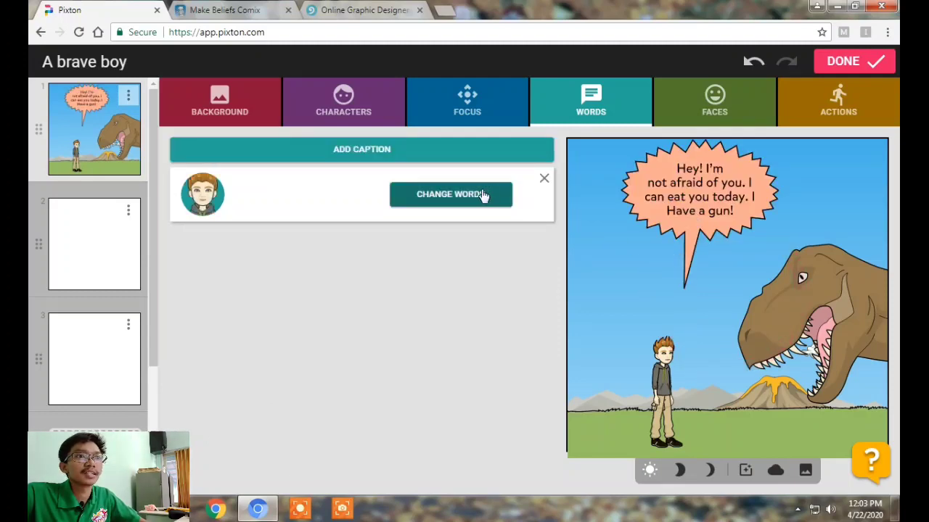
# Give the boy the smirking facial expression with lowered, frowning eyebrows.
pyautogui.click(700, 106)
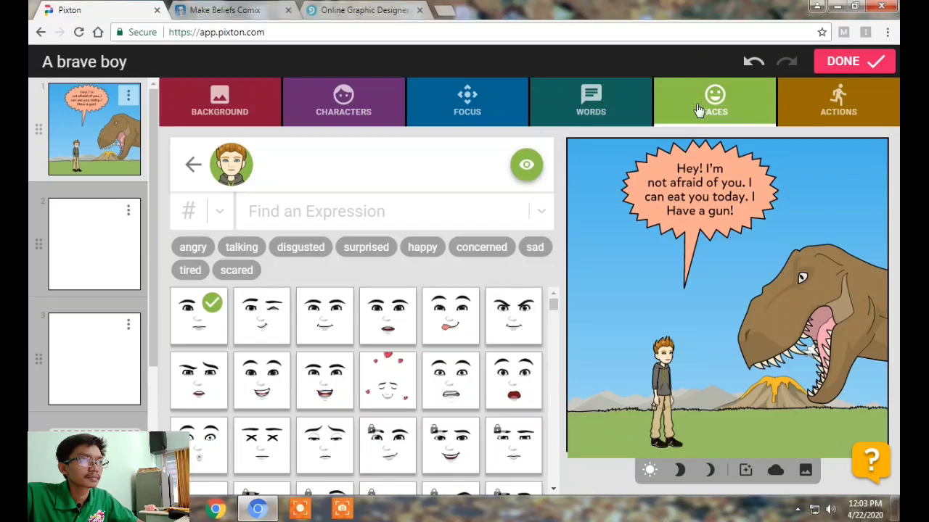
pyautogui.click(515, 319)
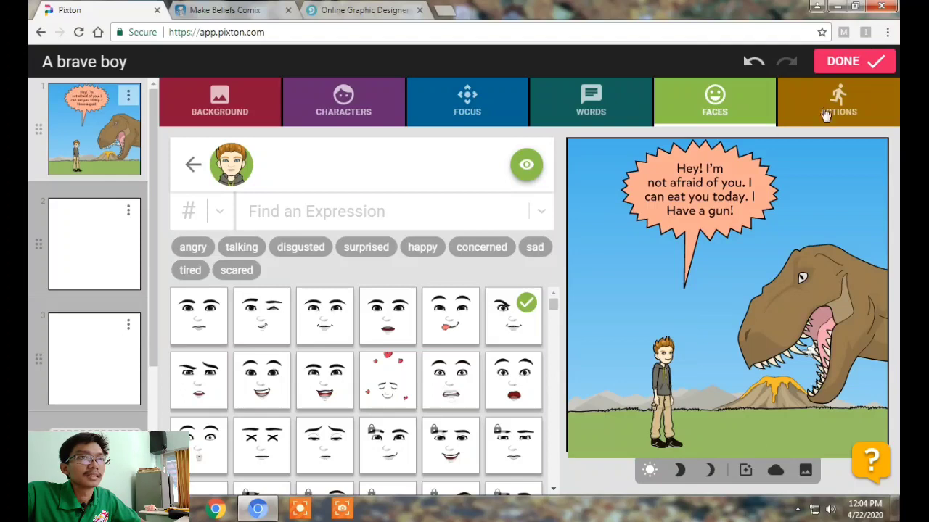
# Examine the first panel's dinosaur props, the boy's poses and outfits, his words, and the empty caption editor.
pyautogui.click(842, 293)
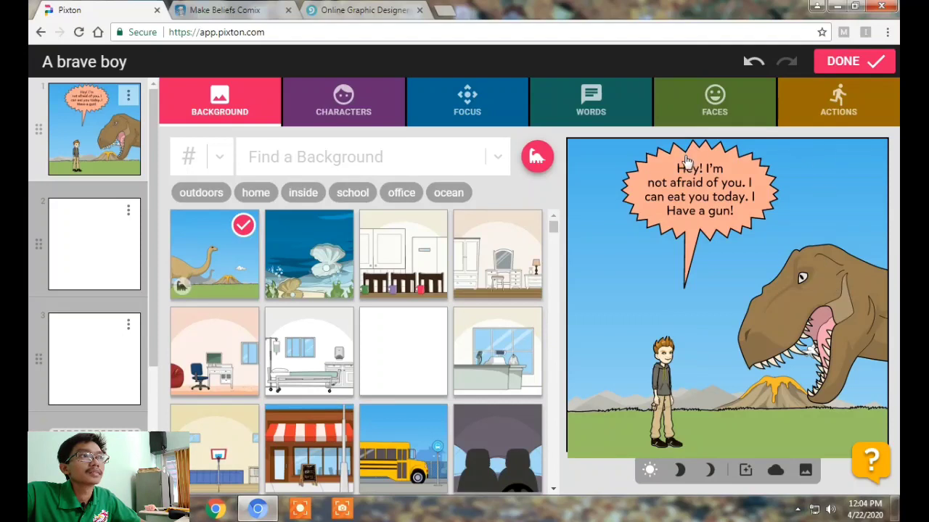
pyautogui.click(537, 158)
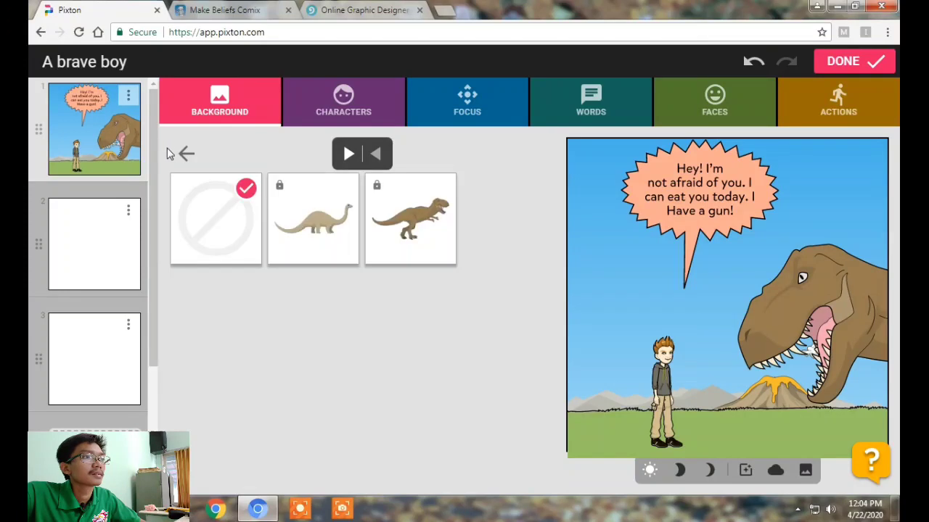
pyautogui.click(187, 153)
pyautogui.click(836, 106)
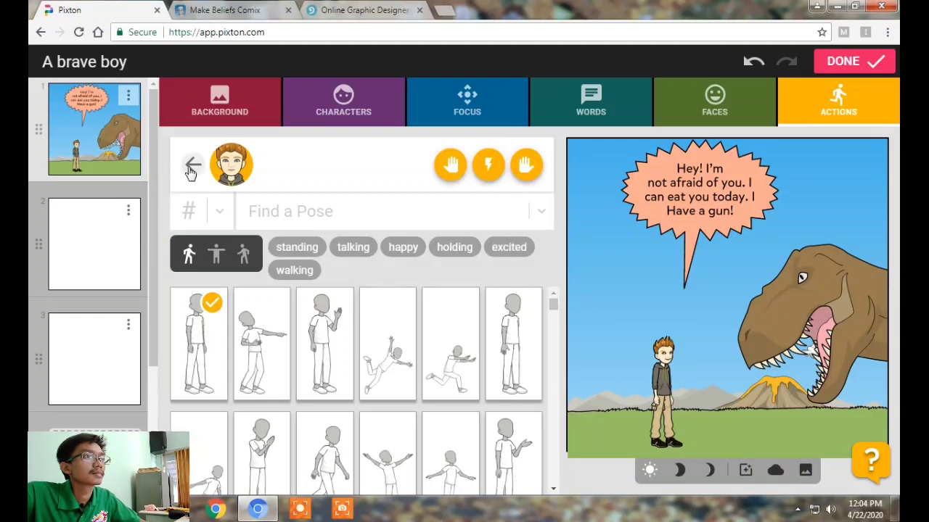
pyautogui.click(331, 111)
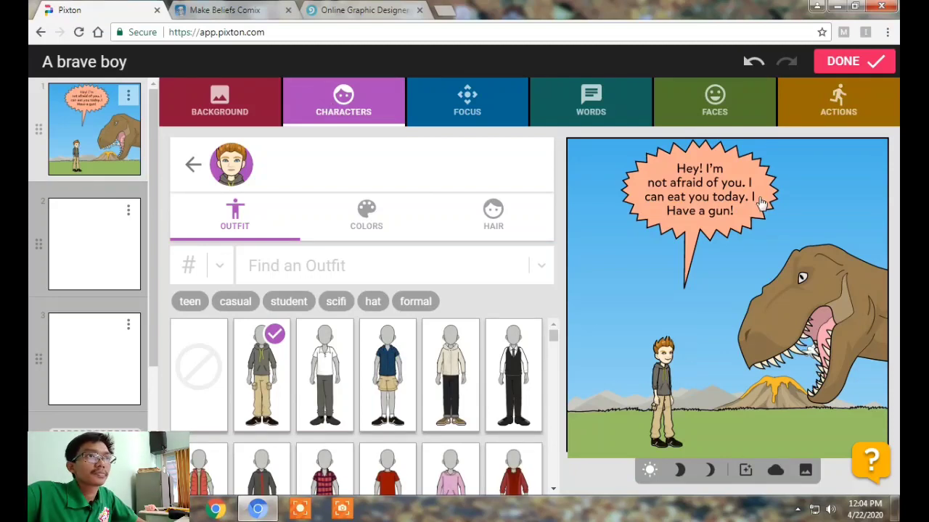
pyautogui.click(584, 110)
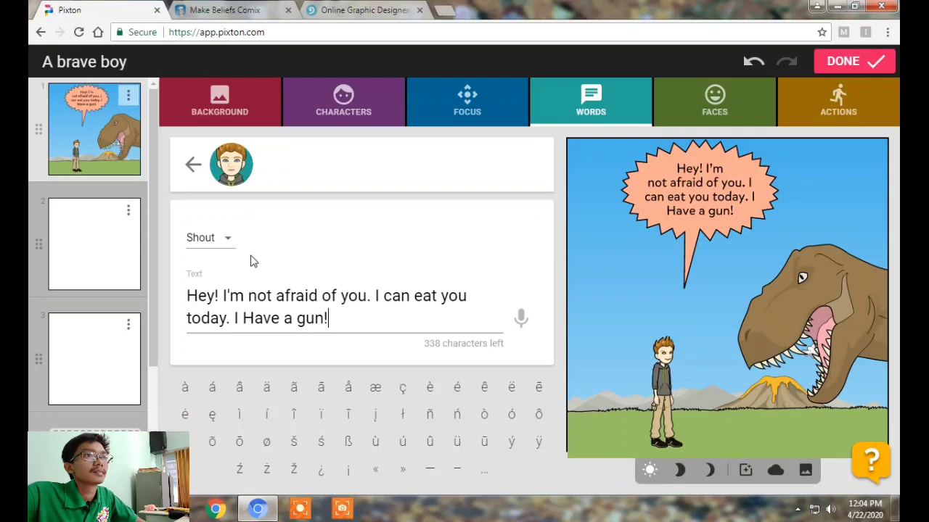
pyautogui.click(562, 112)
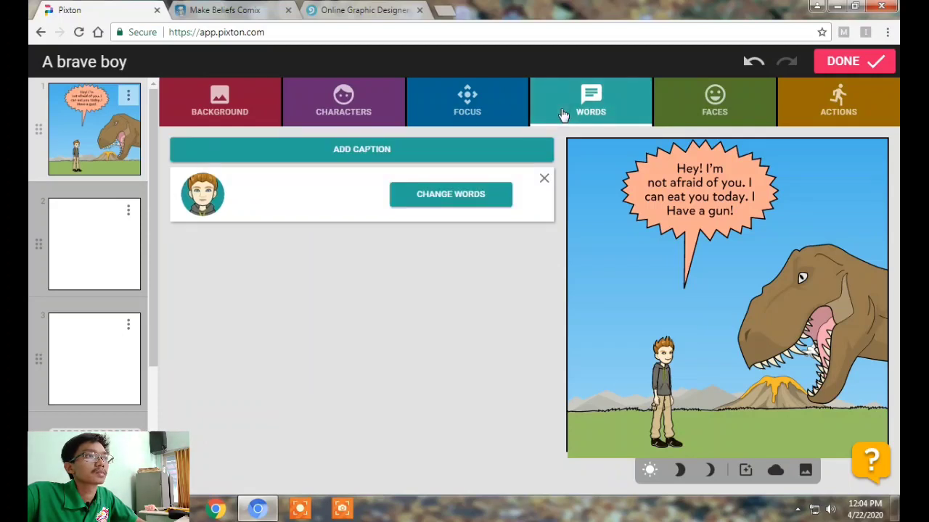
pyautogui.click(393, 149)
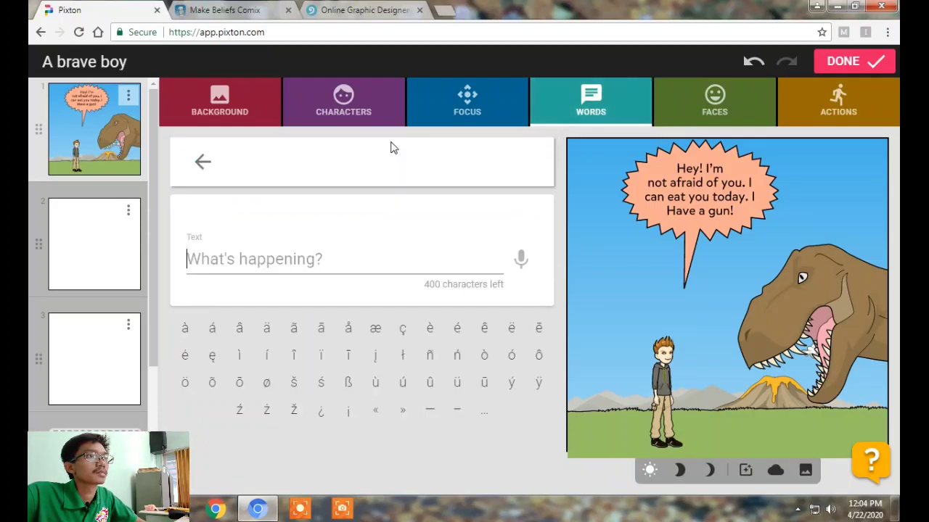
pyautogui.click(205, 158)
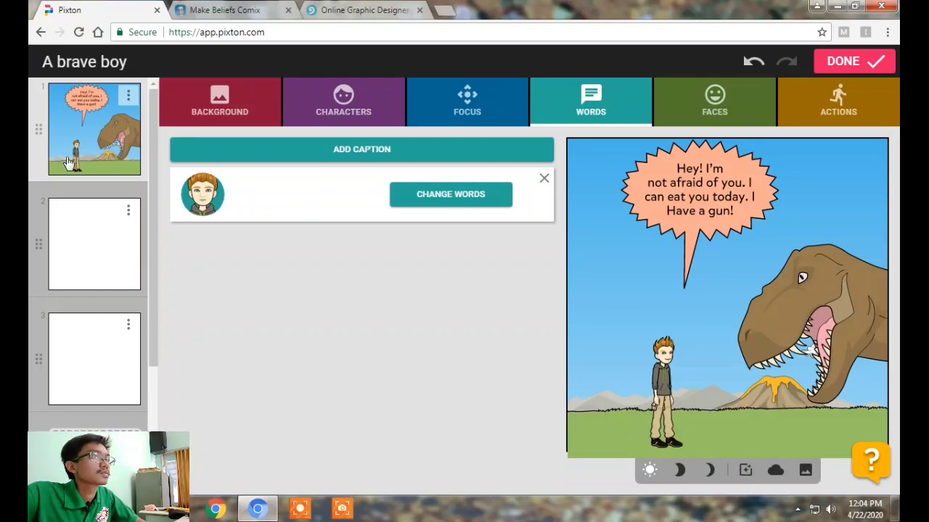
# Duplicate the first panel and select the copy as the second panel.
pyautogui.click(134, 97)
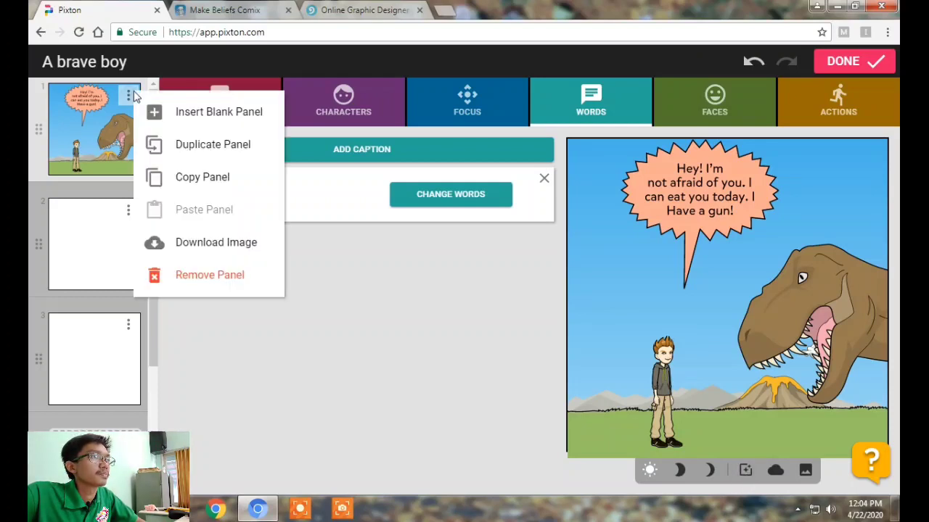
pyautogui.click(171, 149)
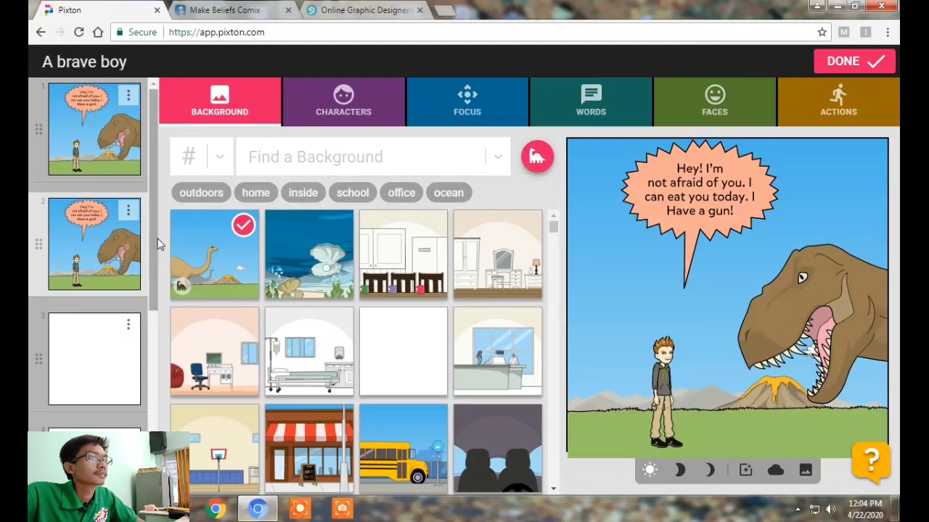
pyautogui.click(90, 155)
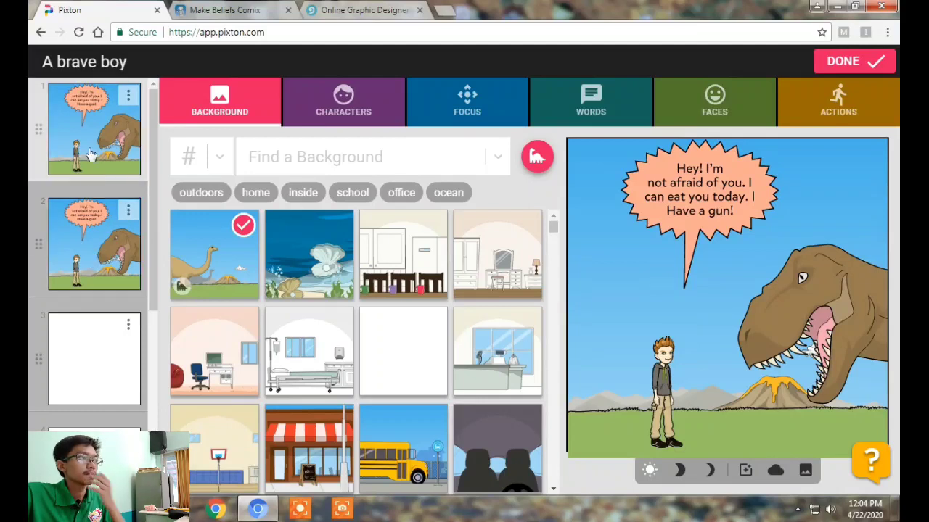
pyautogui.click(91, 226)
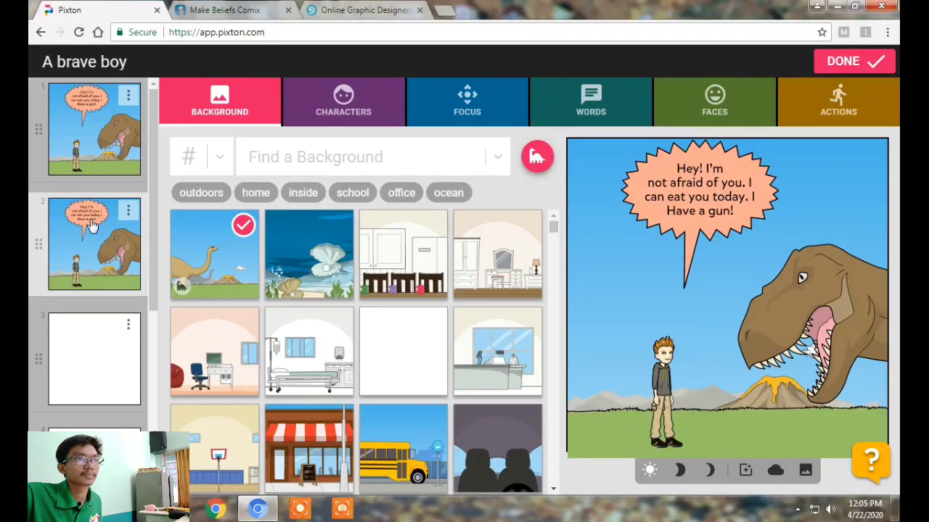
# Check the second panel's focus layout F and open the boy's shouted words for editing.
pyautogui.click(784, 322)
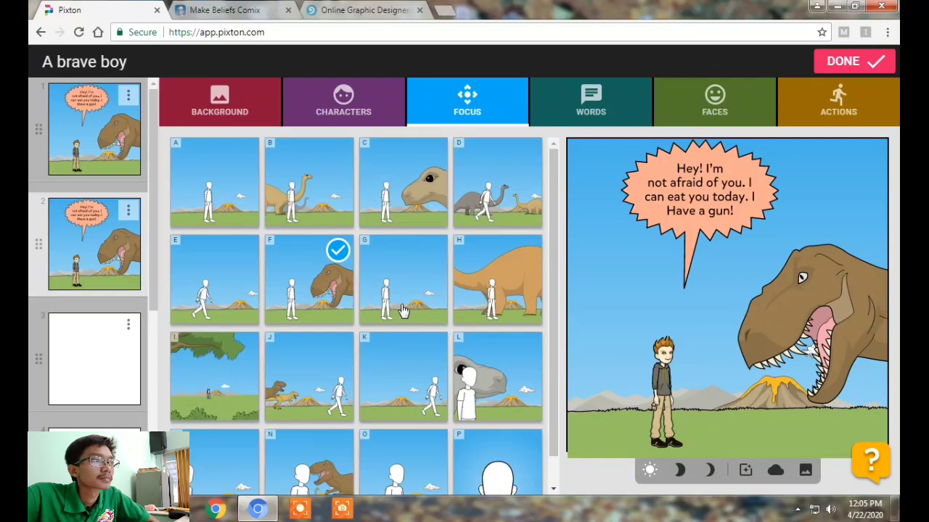
pyautogui.click(315, 287)
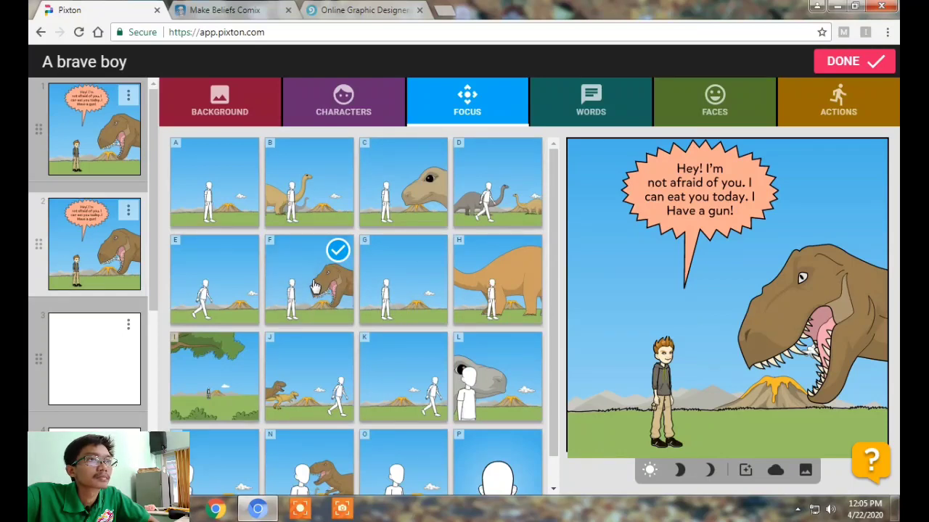
pyautogui.click(754, 193)
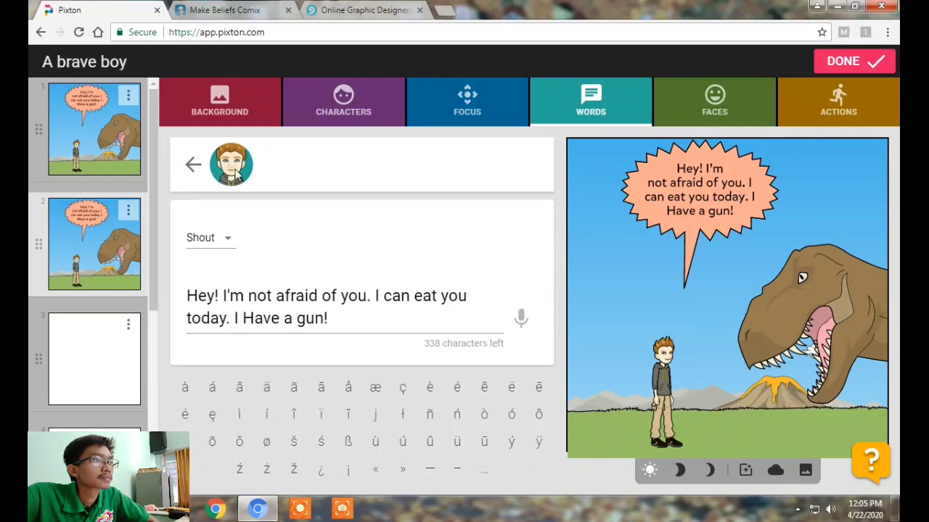
pyautogui.click(338, 320)
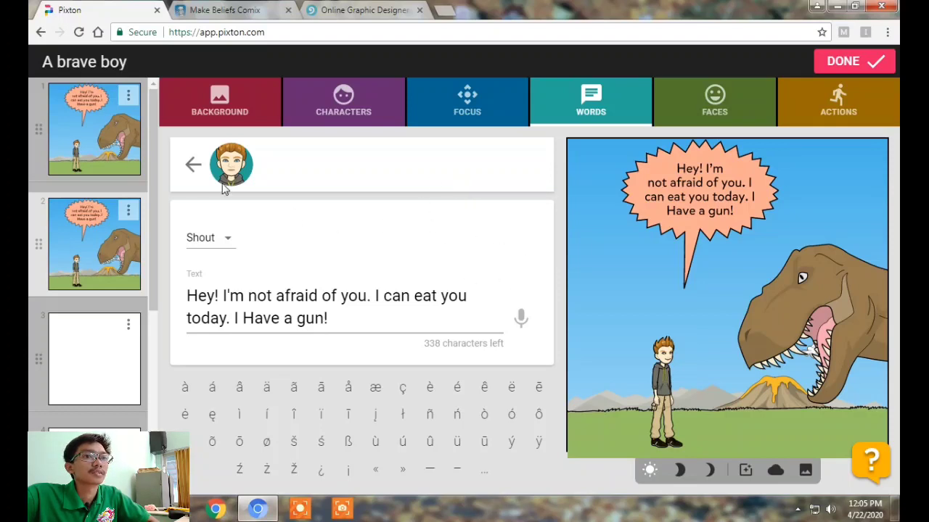
# Finish editing the comic and look over the comics in the My Comics list.
pyautogui.click(843, 63)
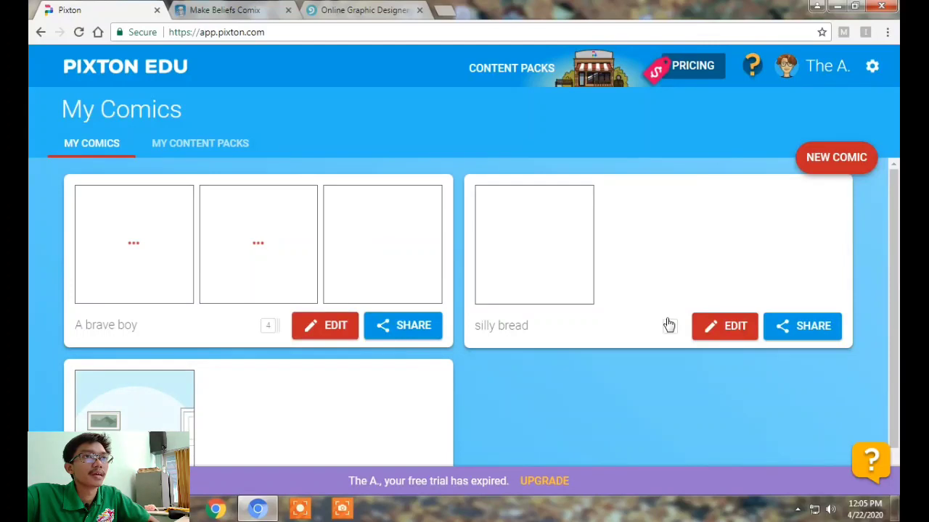
pyautogui.scroll(-1, 665, 319)
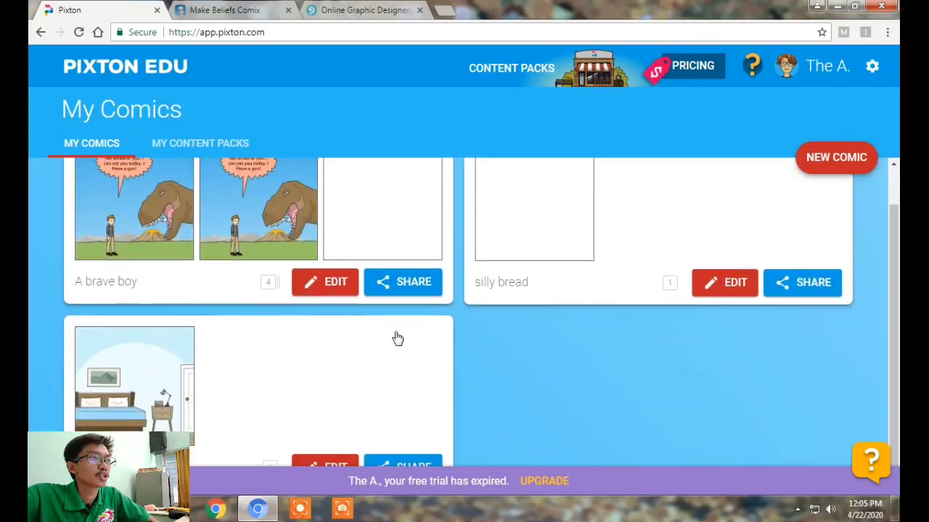
pyautogui.scroll(1, 504, 366)
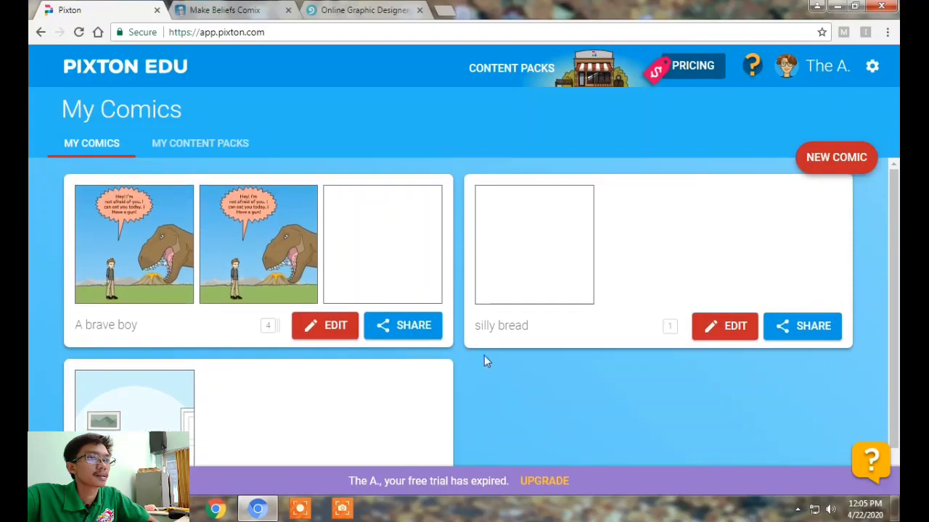
# Open the sharing page of the comic "A brave boy" and view its panels.
pyautogui.click(393, 325)
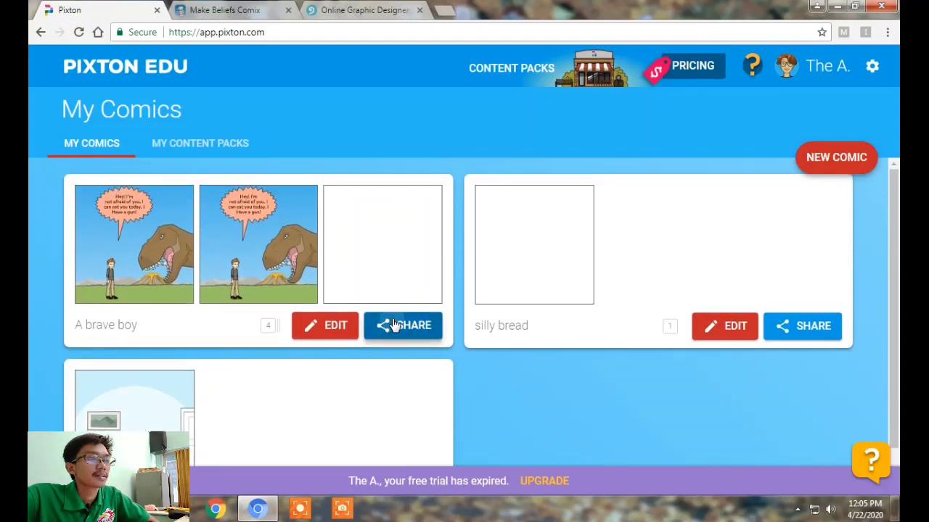
pyautogui.scroll(-3, 402, 317)
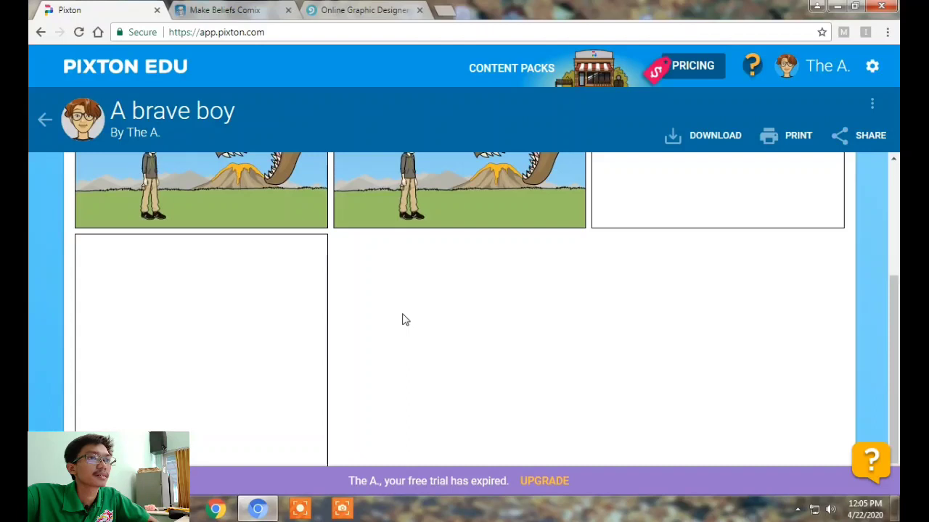
pyautogui.scroll(2, 618, 326)
pyautogui.scroll(1, 619, 327)
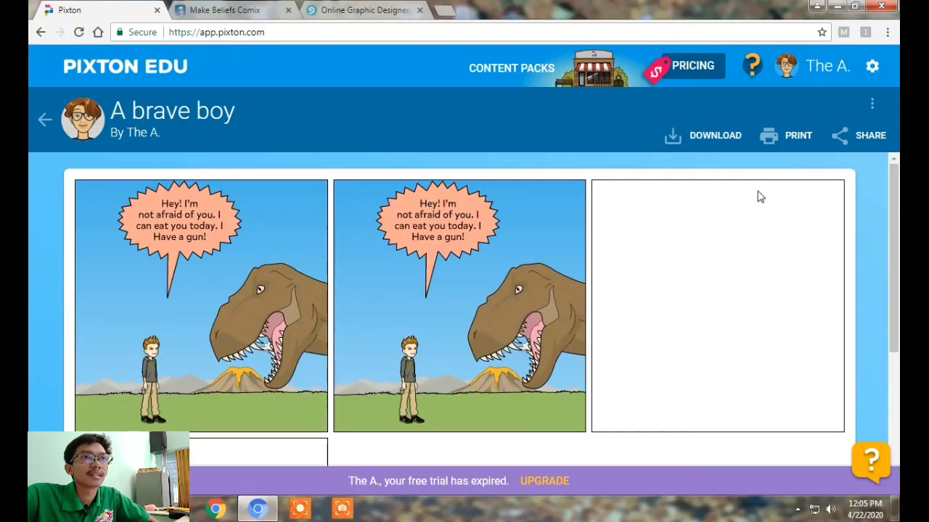
# Try to download, print and share the comic, dismissing the subscription plans each time.
pyautogui.click(713, 138)
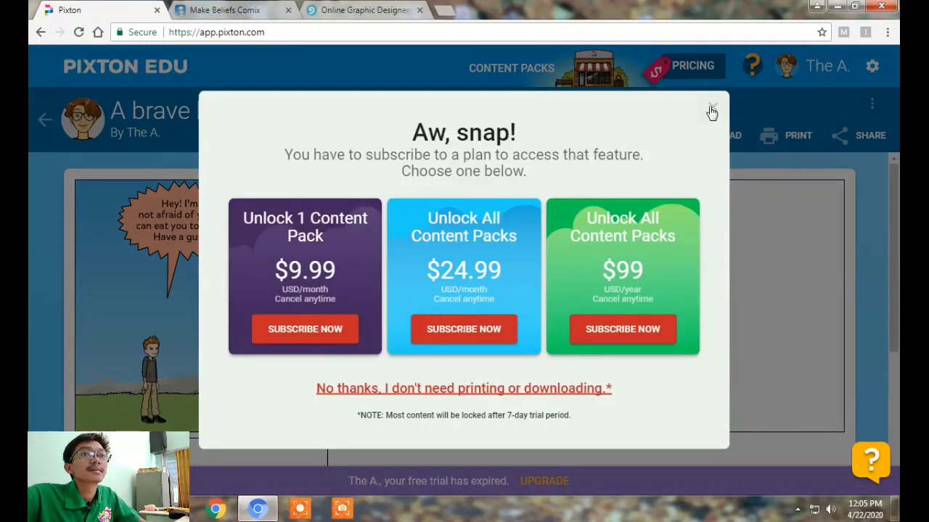
pyautogui.click(713, 110)
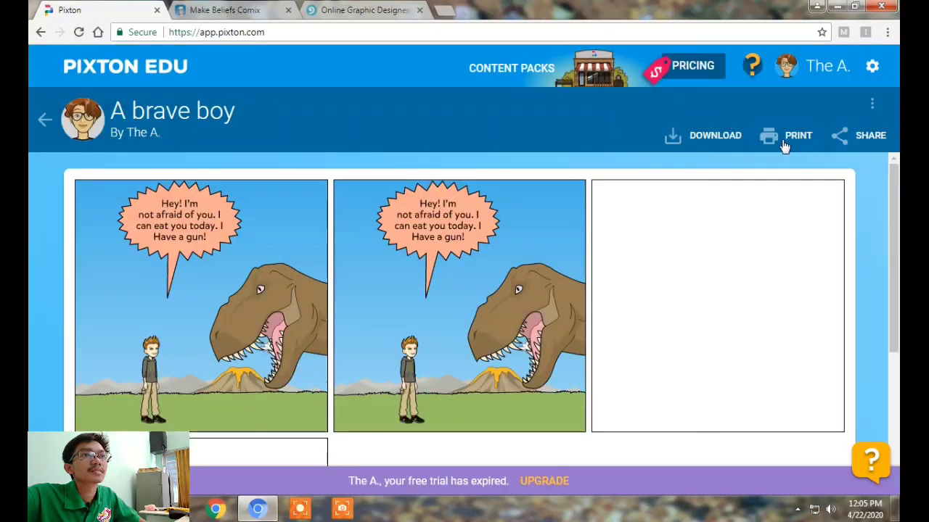
pyautogui.click(782, 140)
pyautogui.click(712, 111)
pyautogui.click(842, 132)
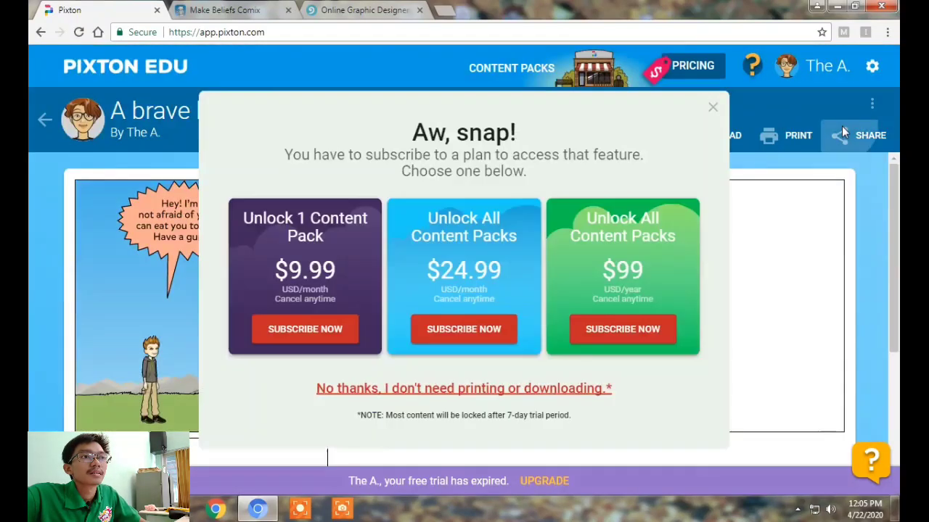
pyautogui.click(712, 109)
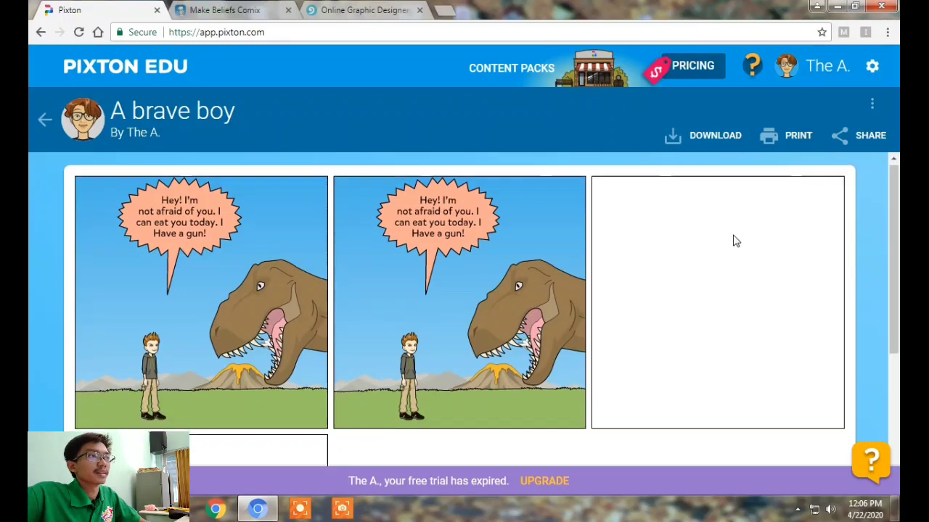
# Review the finished comic's panels from the first to the last empty one.
pyautogui.scroll(-3, 734, 241)
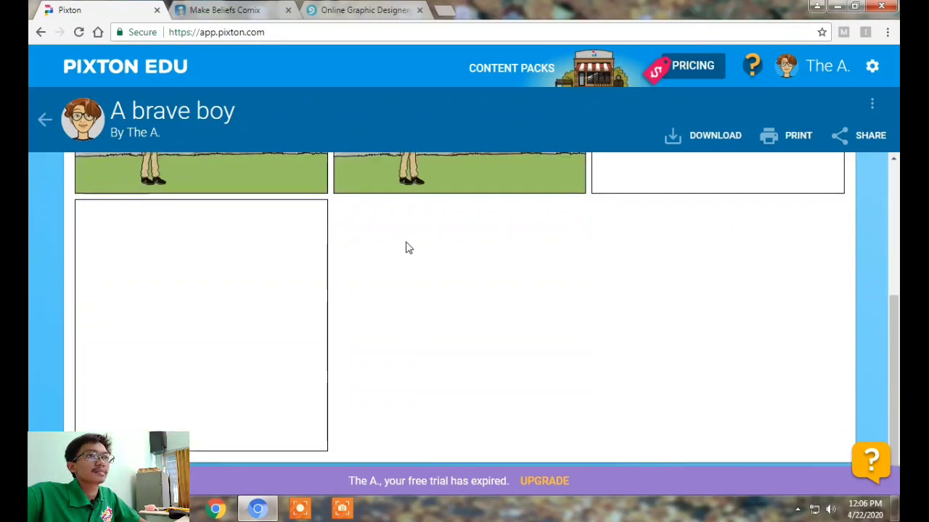
pyautogui.scroll(3, 407, 250)
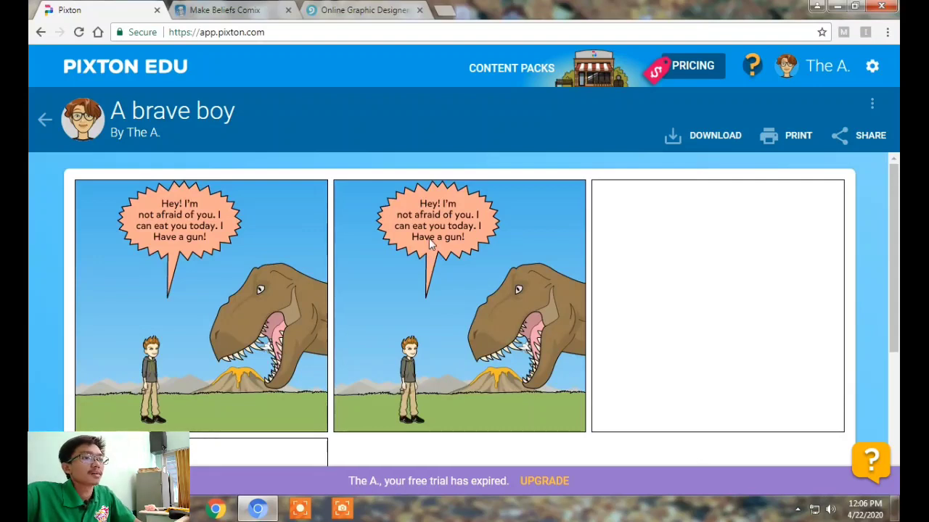
pyautogui.scroll(-3, 406, 253)
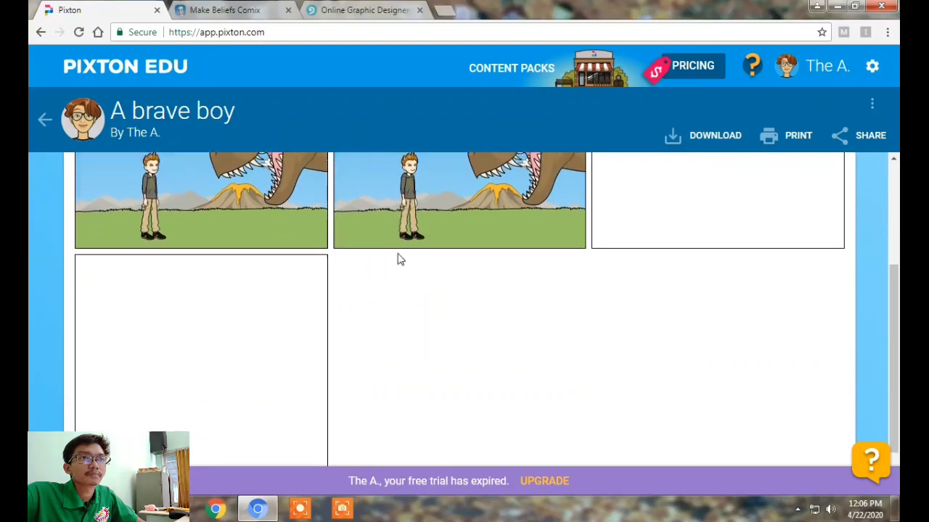
pyautogui.scroll(-1, 398, 260)
pyautogui.scroll(3, 508, 240)
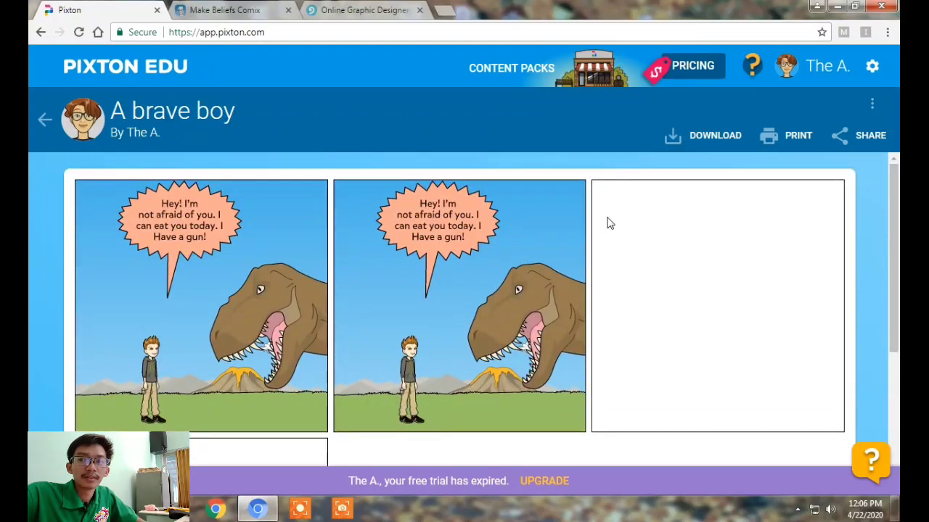